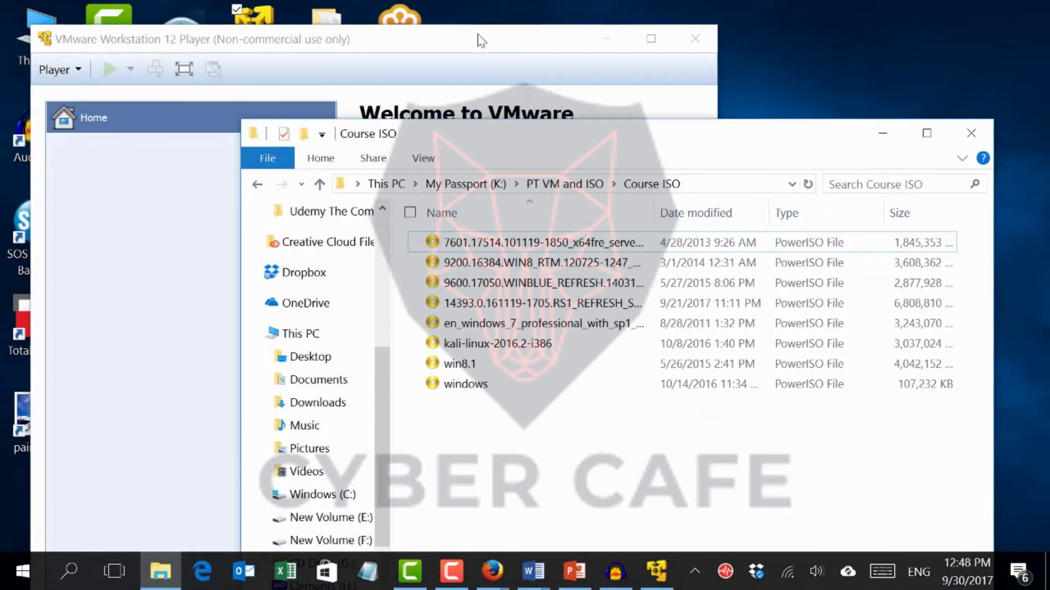
Step: Maximize the VMware Player window and begin a new virtual machine using the option "I will install the operating system later"
click(482, 41)
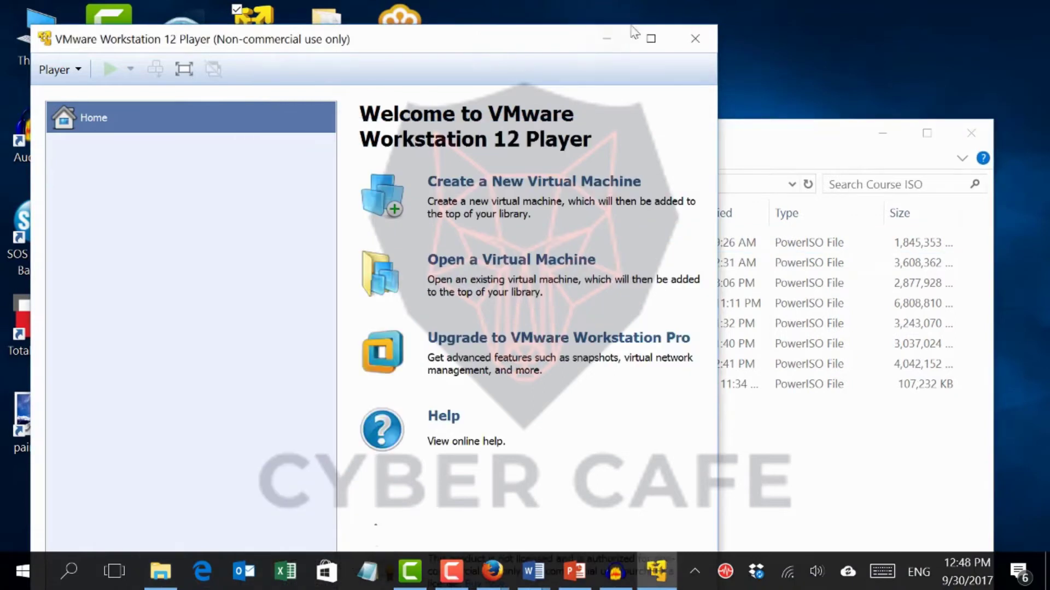
click(650, 38)
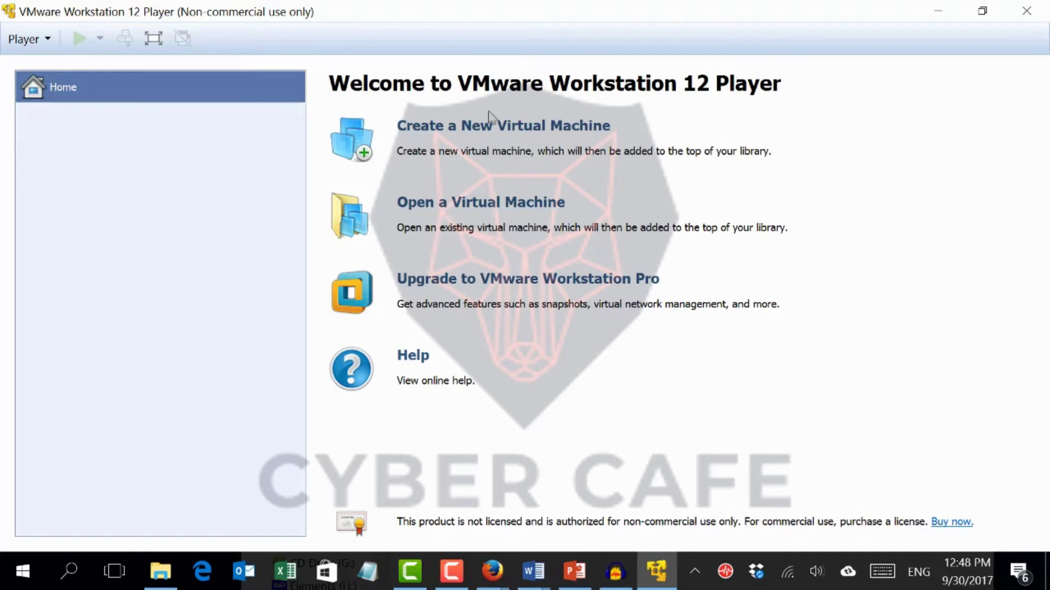
click(489, 131)
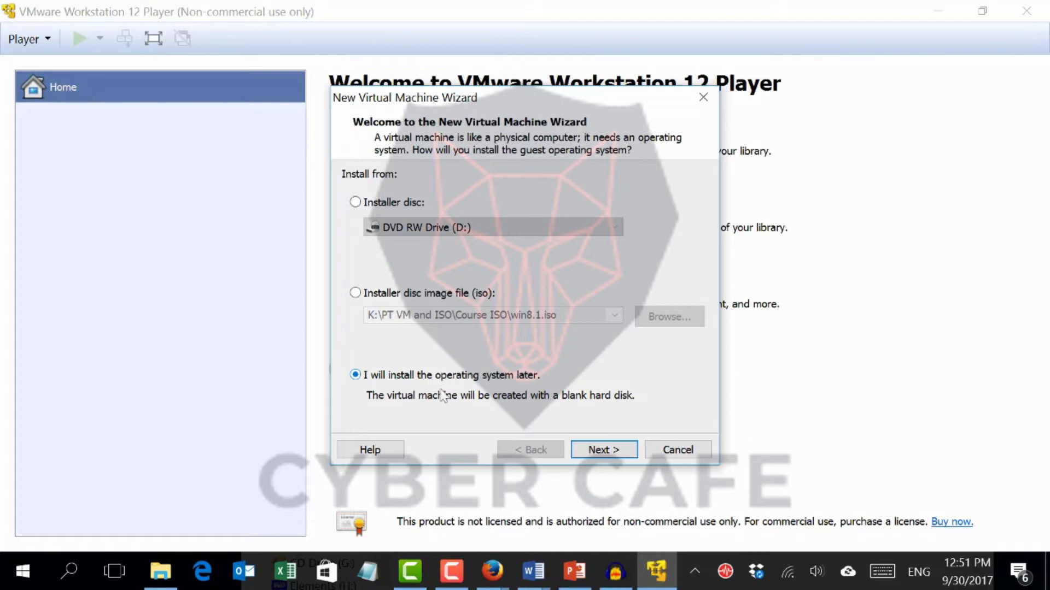
click(594, 455)
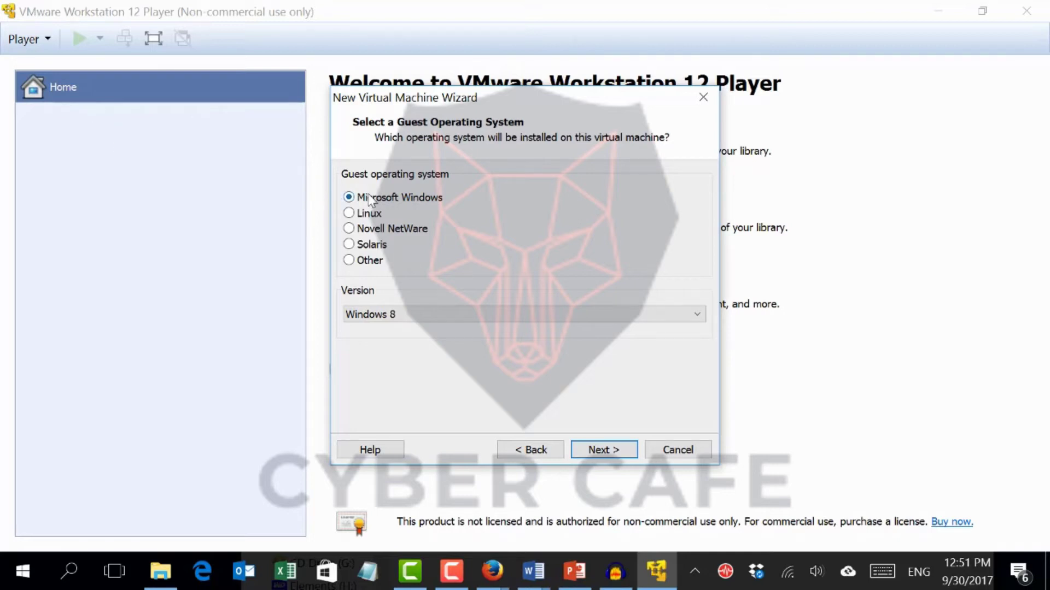
Step: Examine the guest operating system versions offered for Microsoft Windows and for Linux
click(397, 318)
click(411, 405)
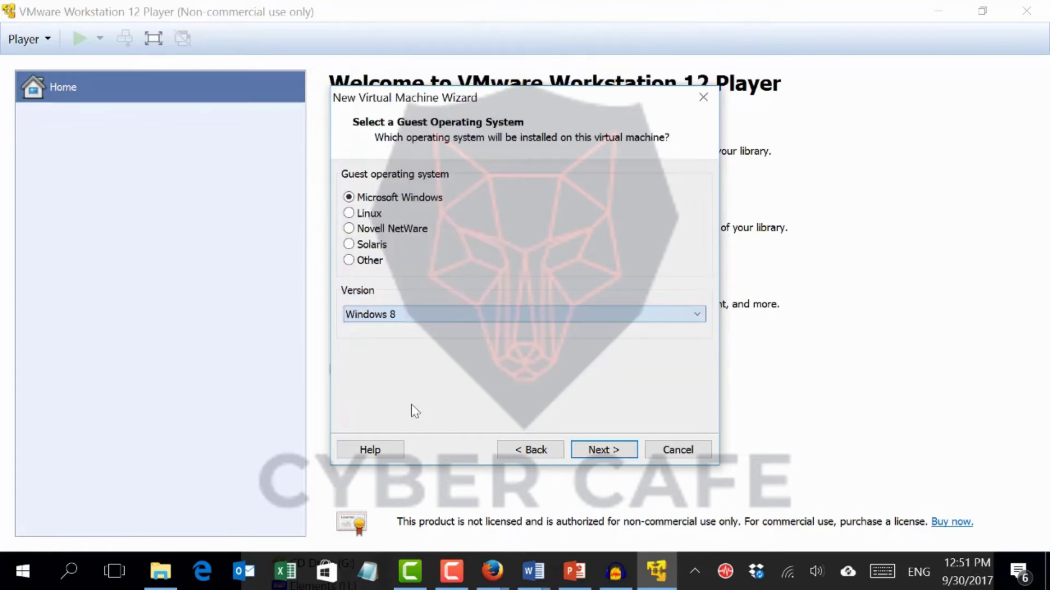
click(362, 213)
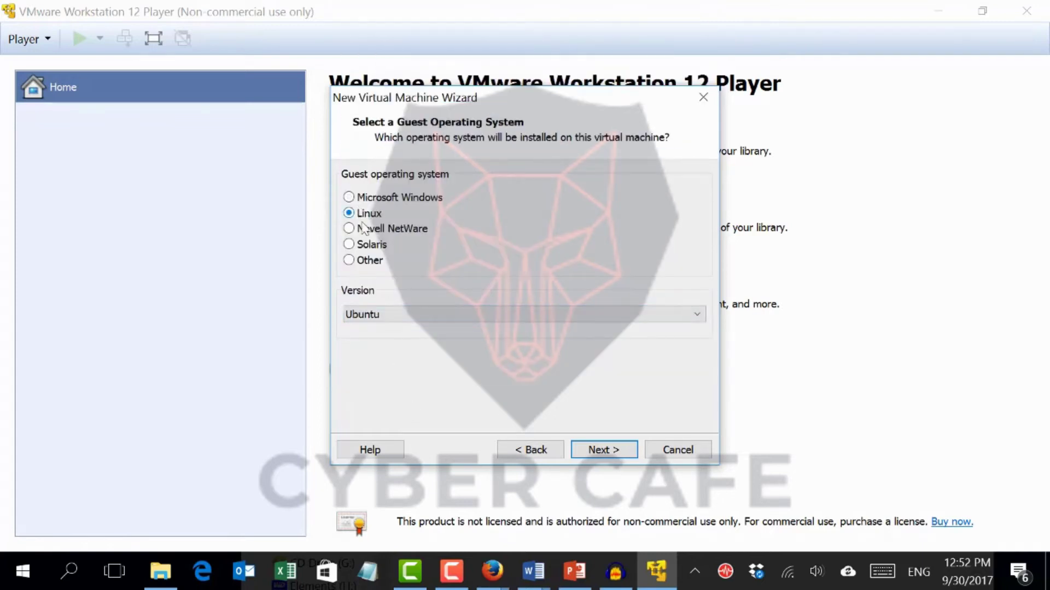
click(377, 314)
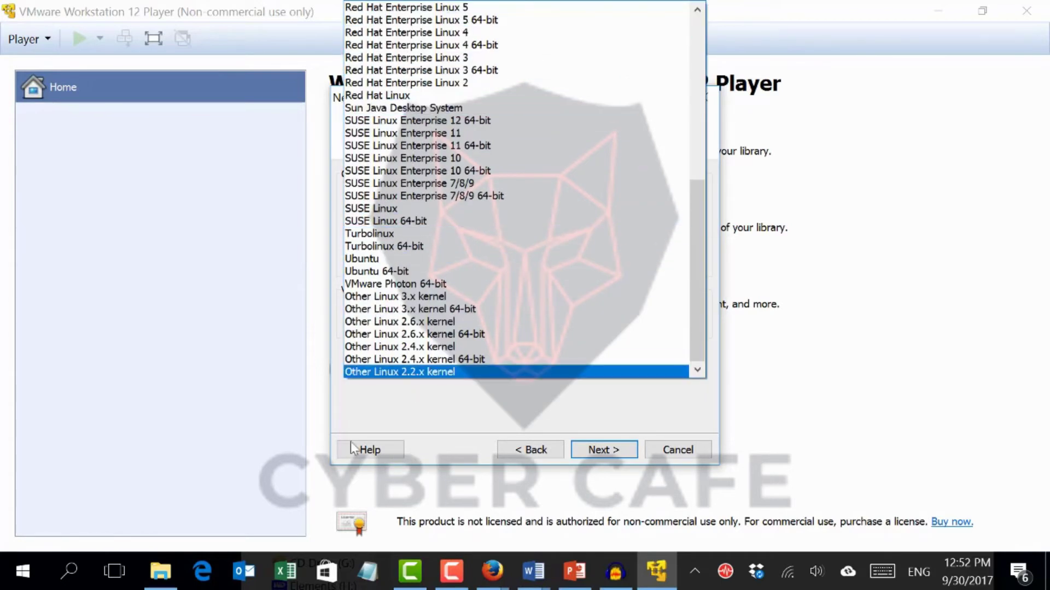
click(405, 432)
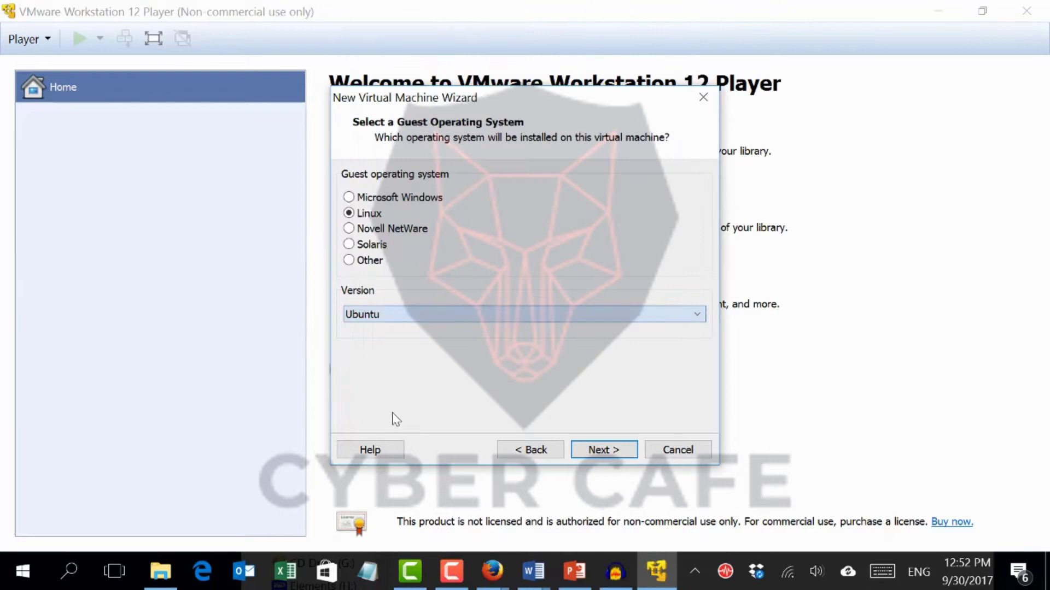
Step: Set the guest operating system to Microsoft Windows, version Windows Server 2012, and continue to the naming page
click(389, 197)
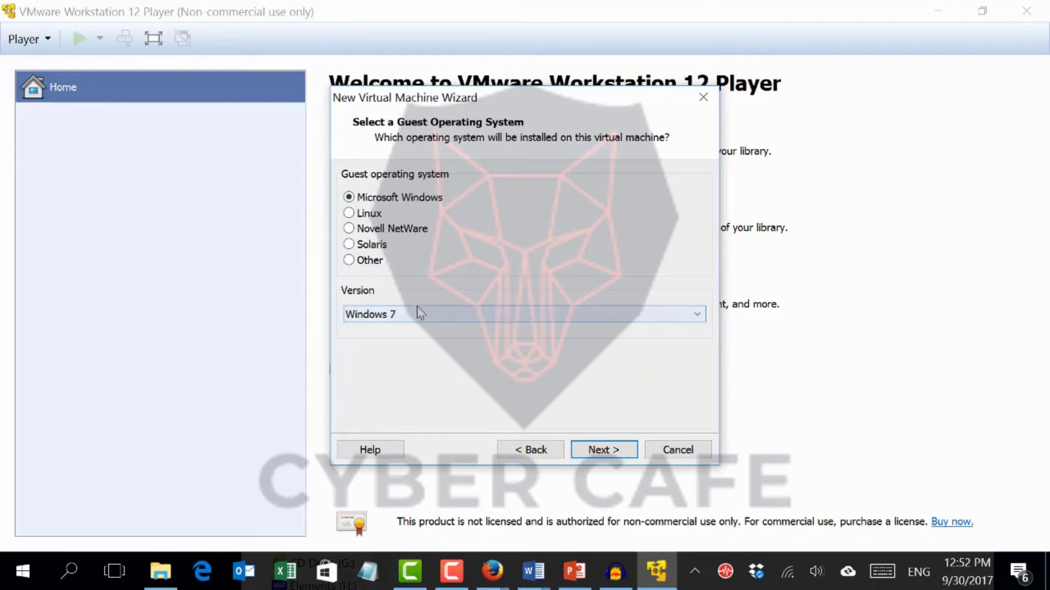
click(420, 313)
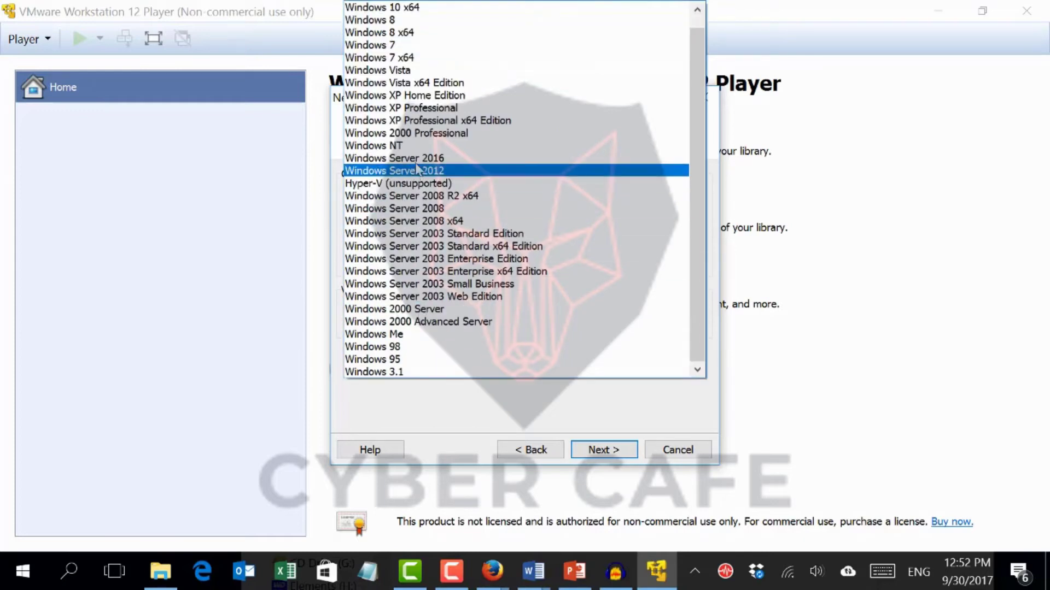
scroll(424, 136, up, 1)
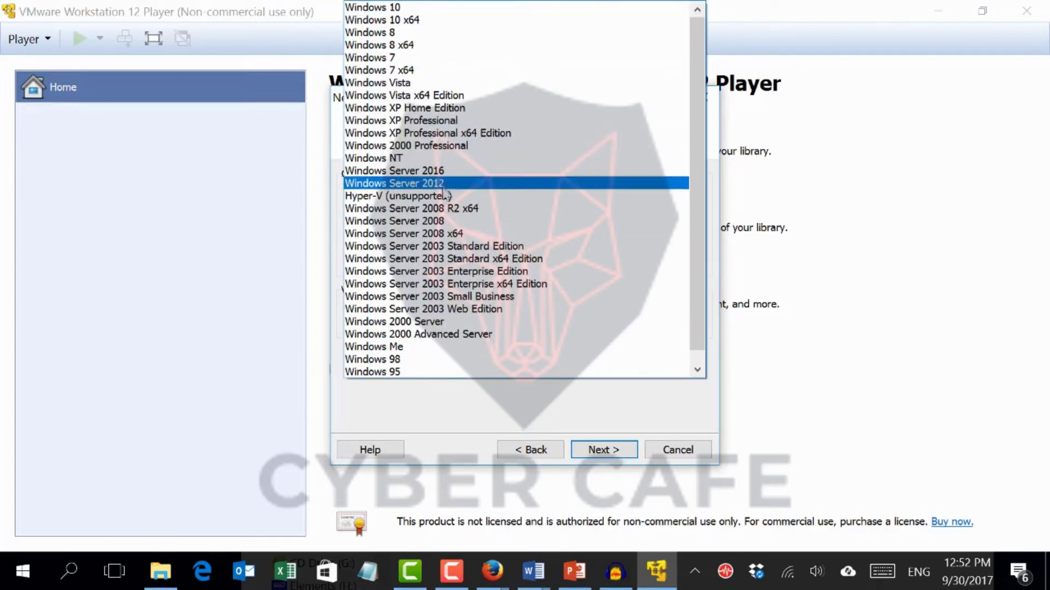
click(429, 184)
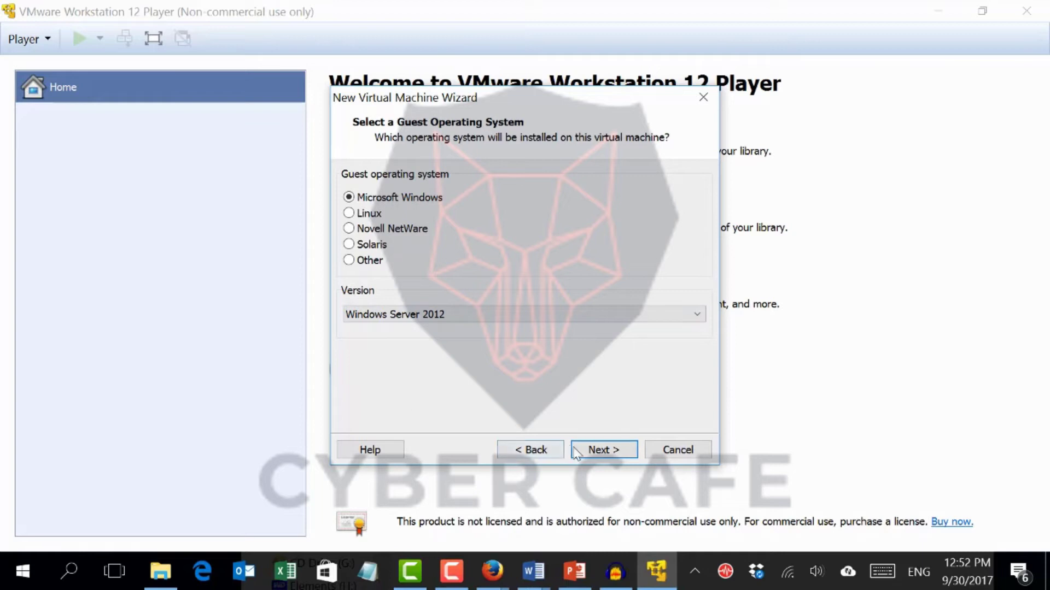
click(601, 449)
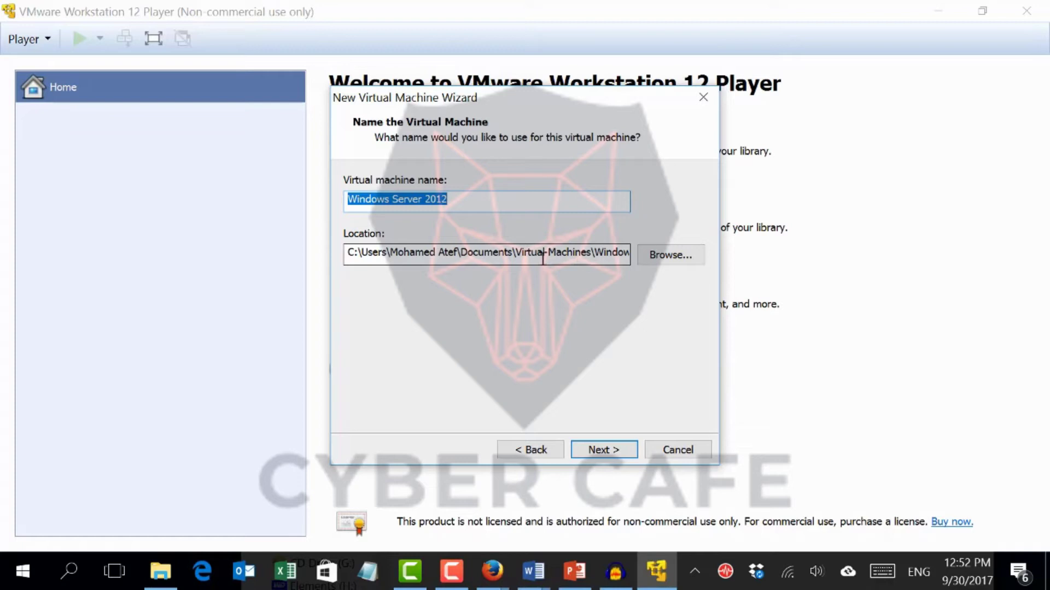
Step: Browse for the virtual machine's location and go to the PT VM and ISO\VM folder on My Passport (K:)
click(350, 253)
drag(350, 253, 353, 255)
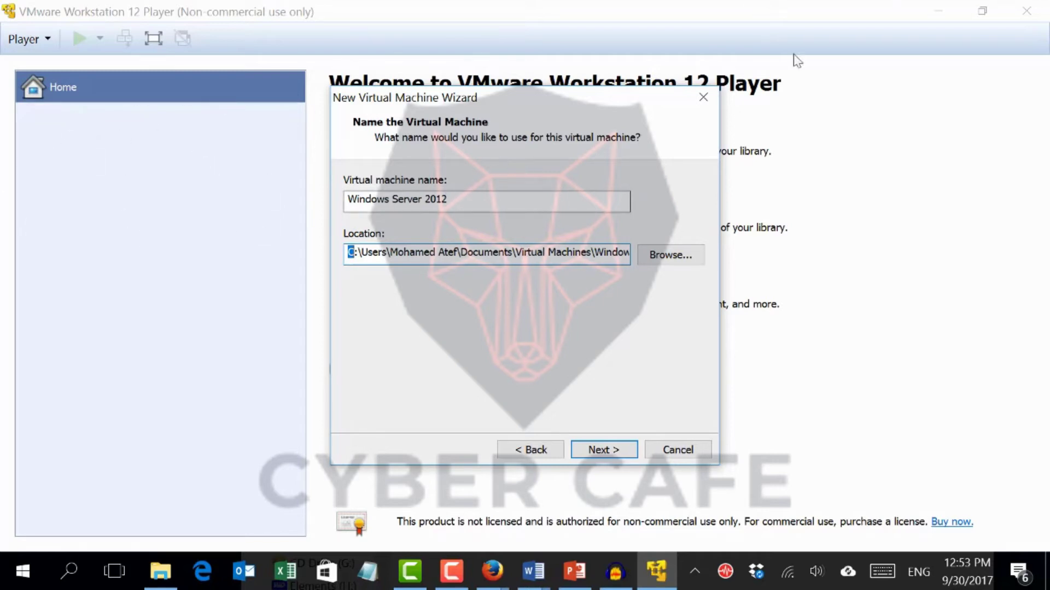
click(668, 253)
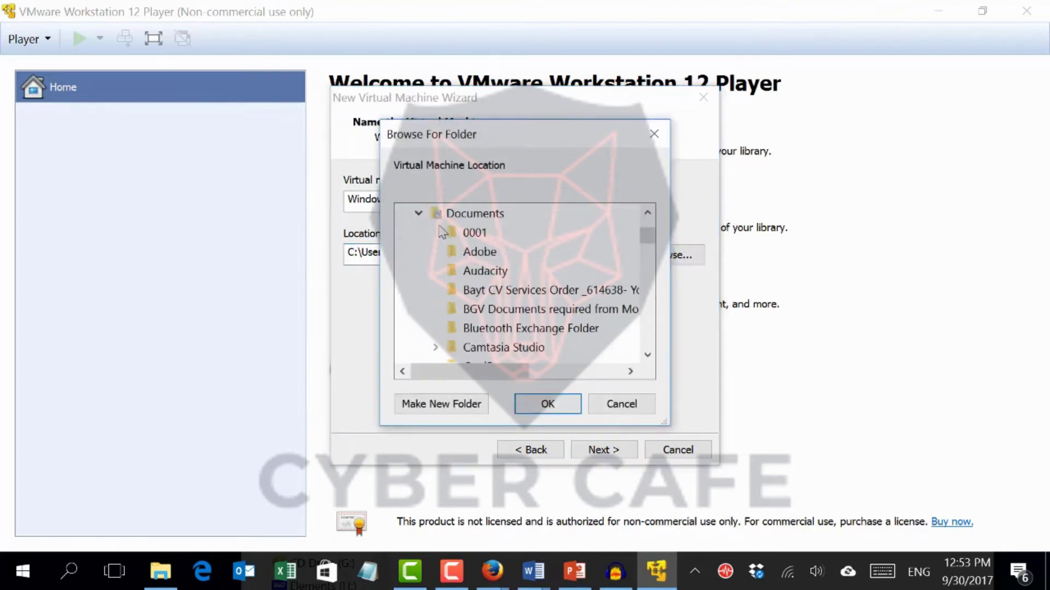
click(419, 214)
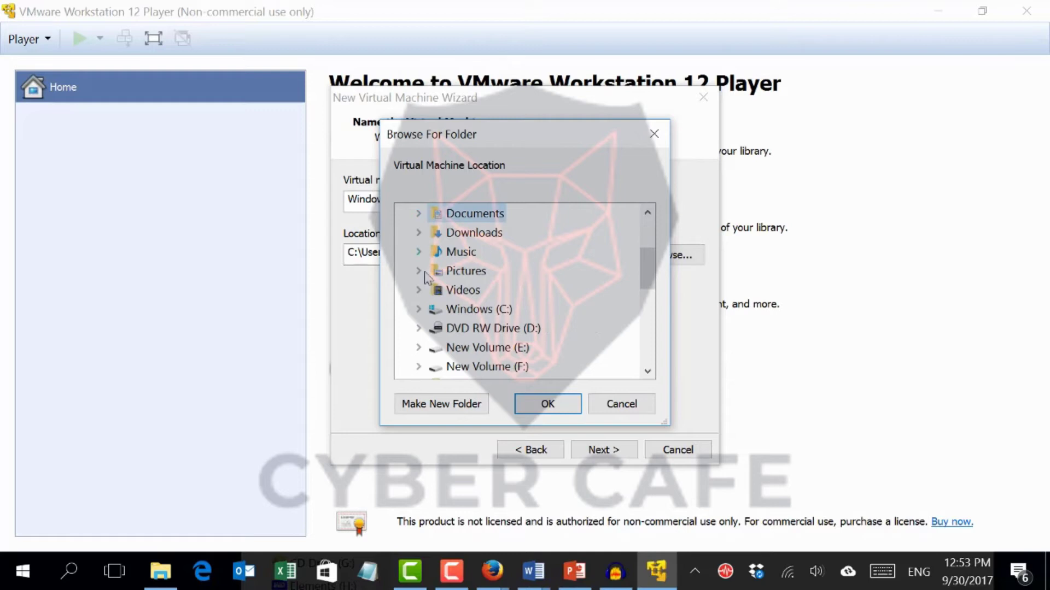
scroll(429, 295, down, 2)
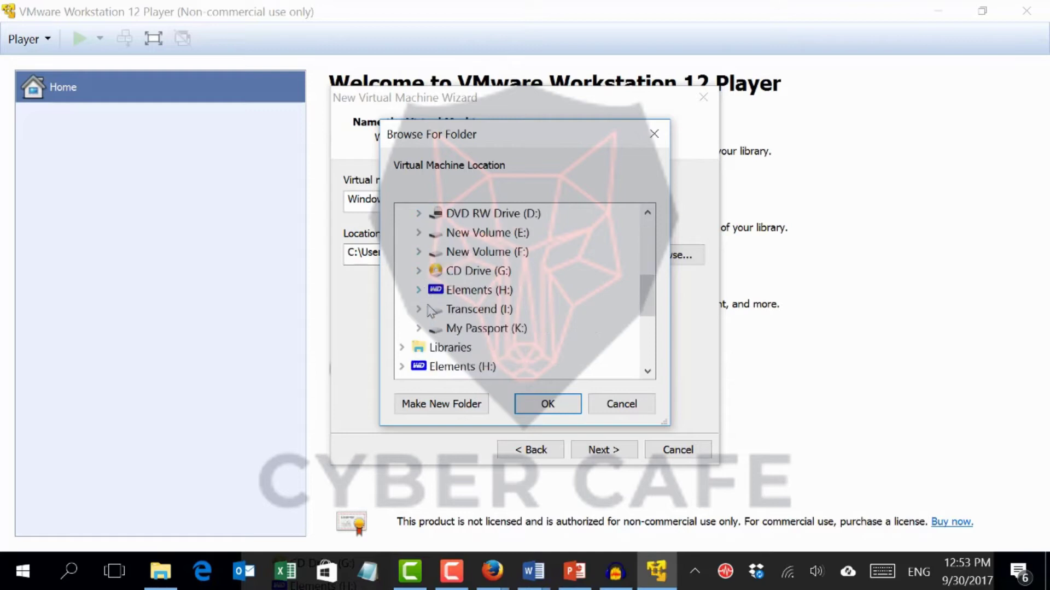
click(447, 331)
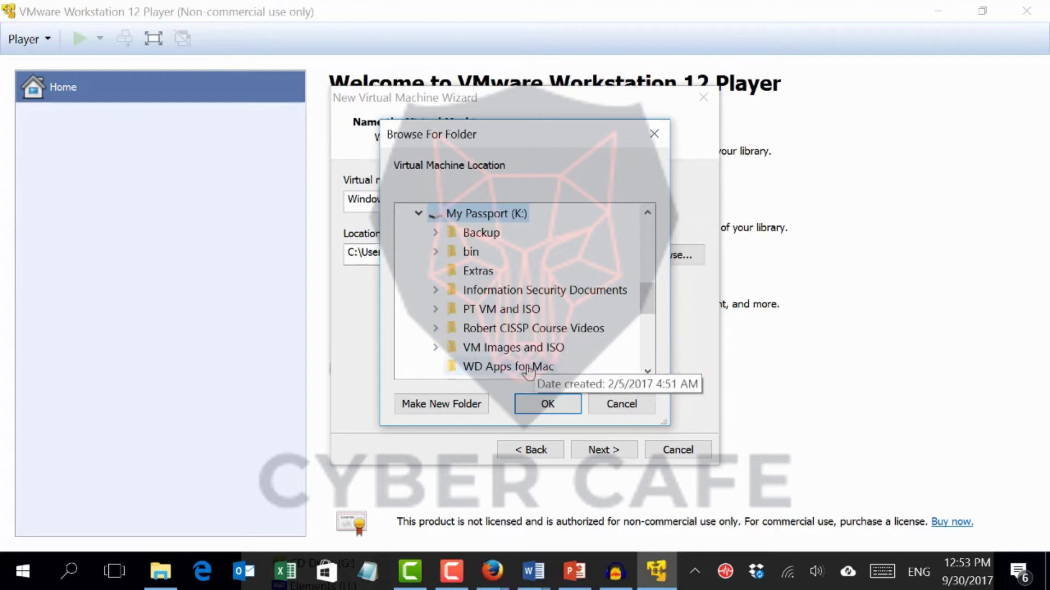
click(525, 310)
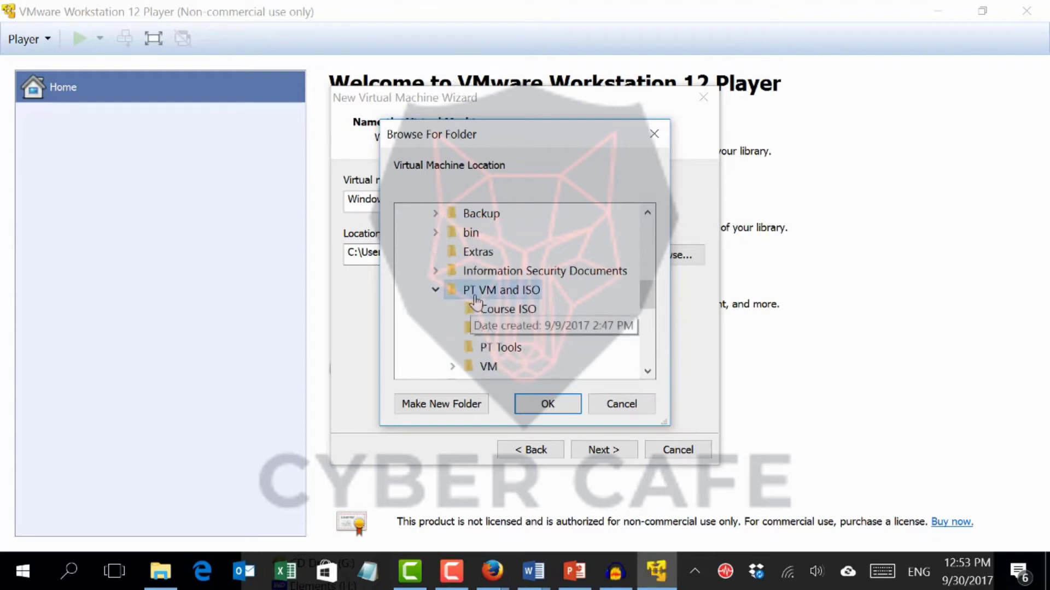
click(487, 367)
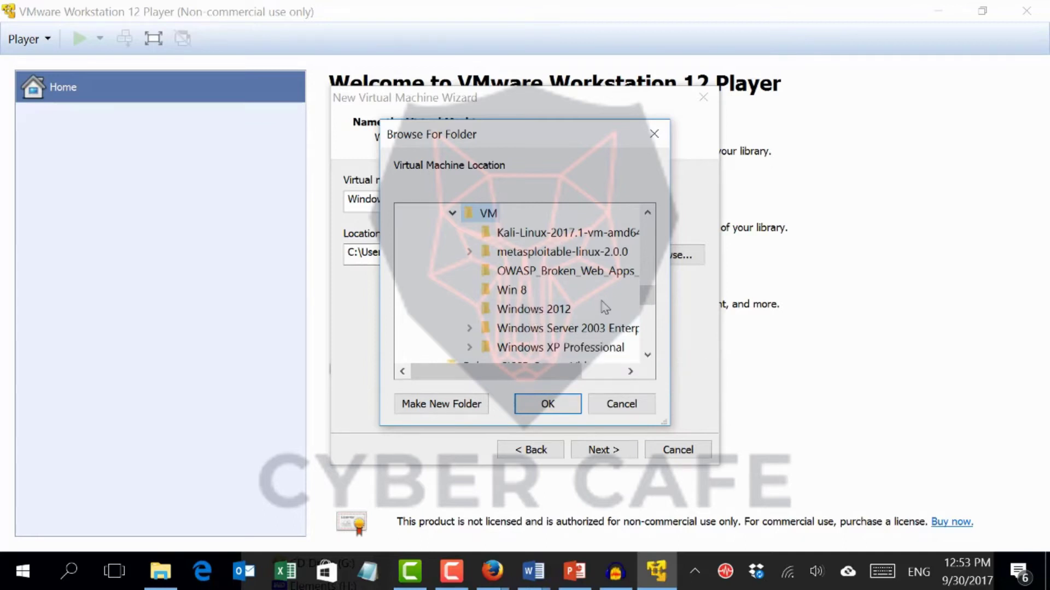
Step: Create a folder named "Windows 2012 - 2" inside the VM folder and use it as the virtual machine's location
click(430, 405)
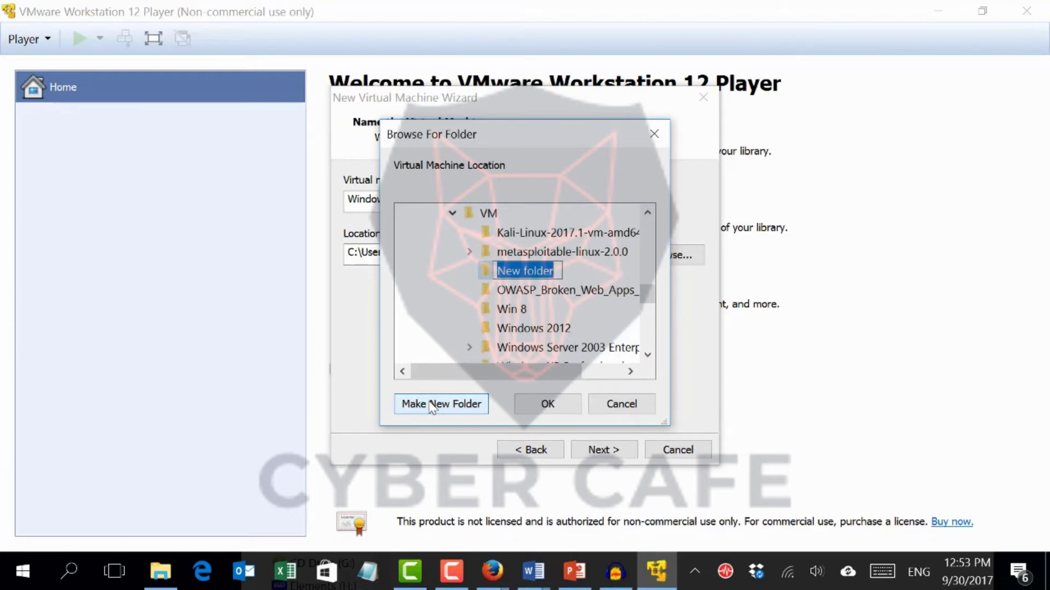
text(W)
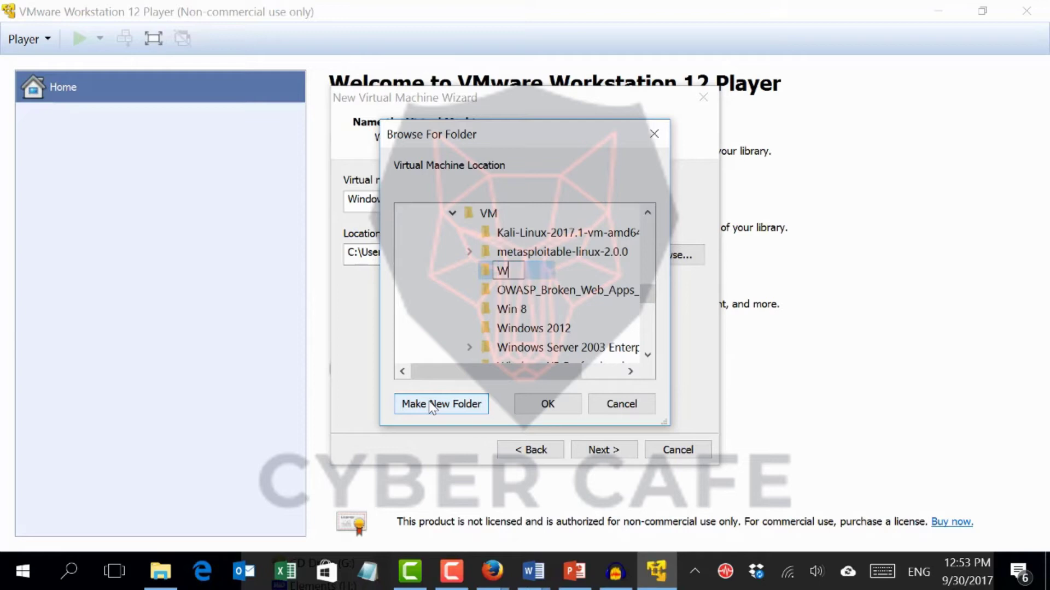
text(indows)
text(2012)
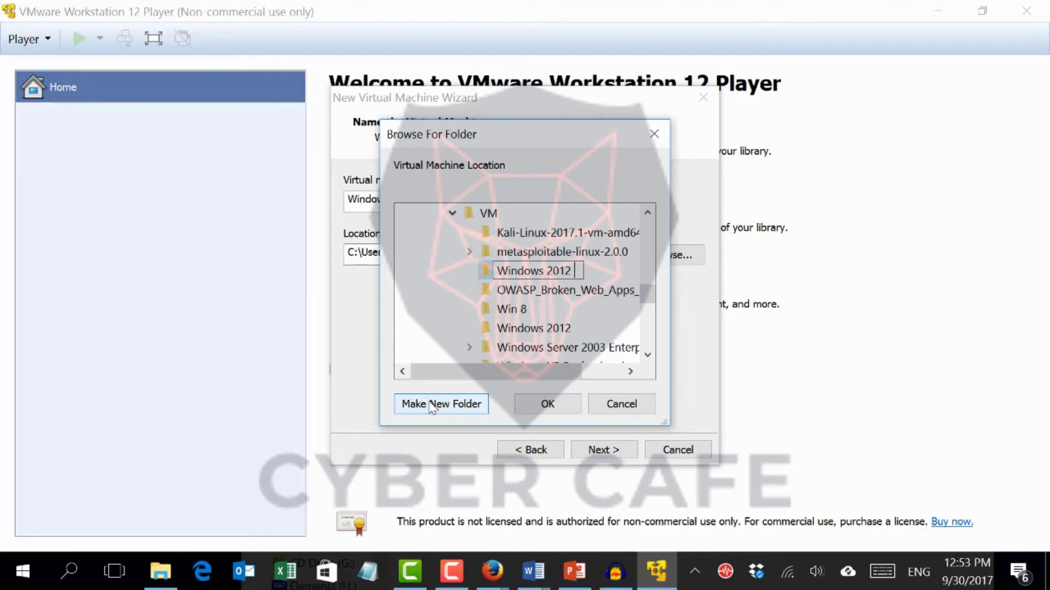
text( - 2)
key(Escape)
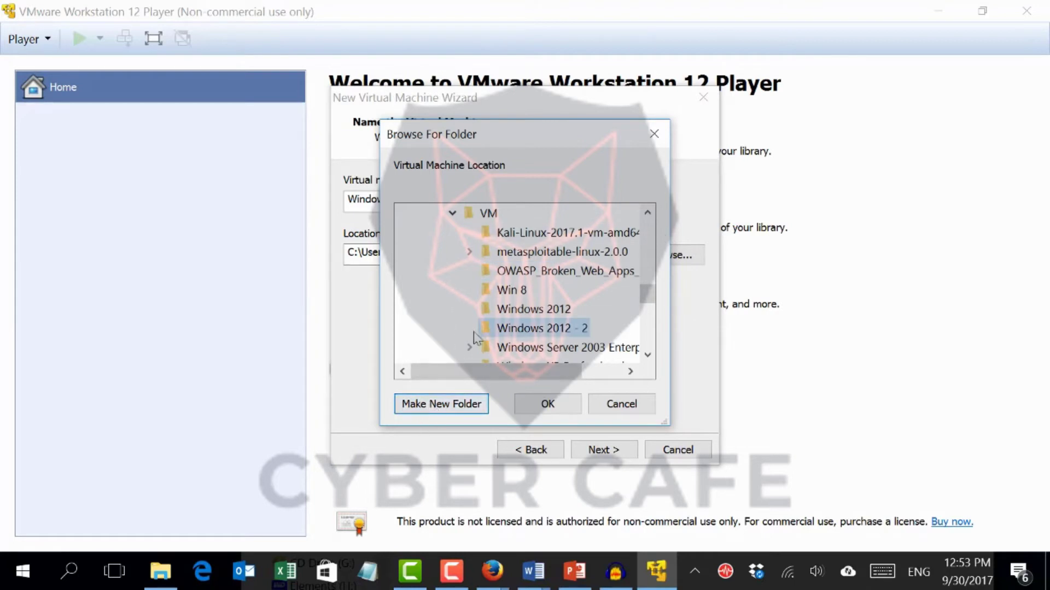
click(526, 402)
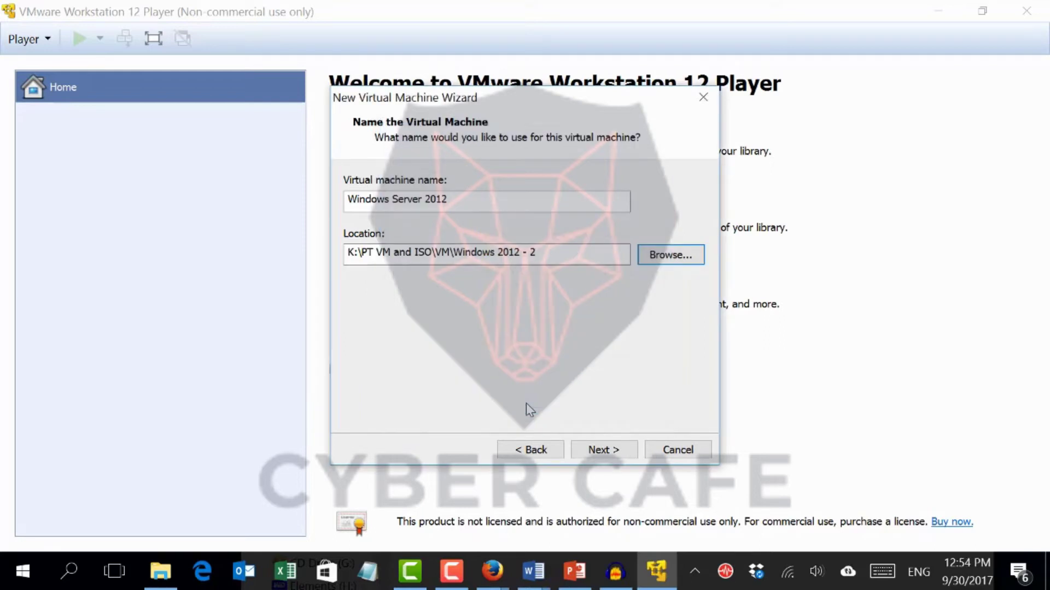
Step: Accept the 60 GB disk split into multiple files and finish creating the Windows Server 2012 virtual machine
click(600, 456)
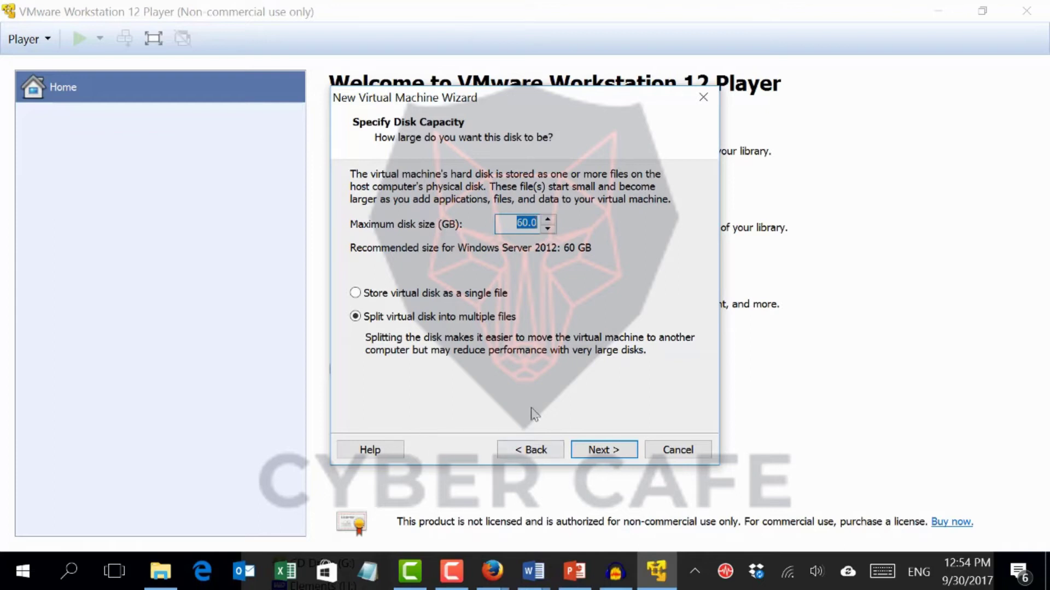
click(595, 451)
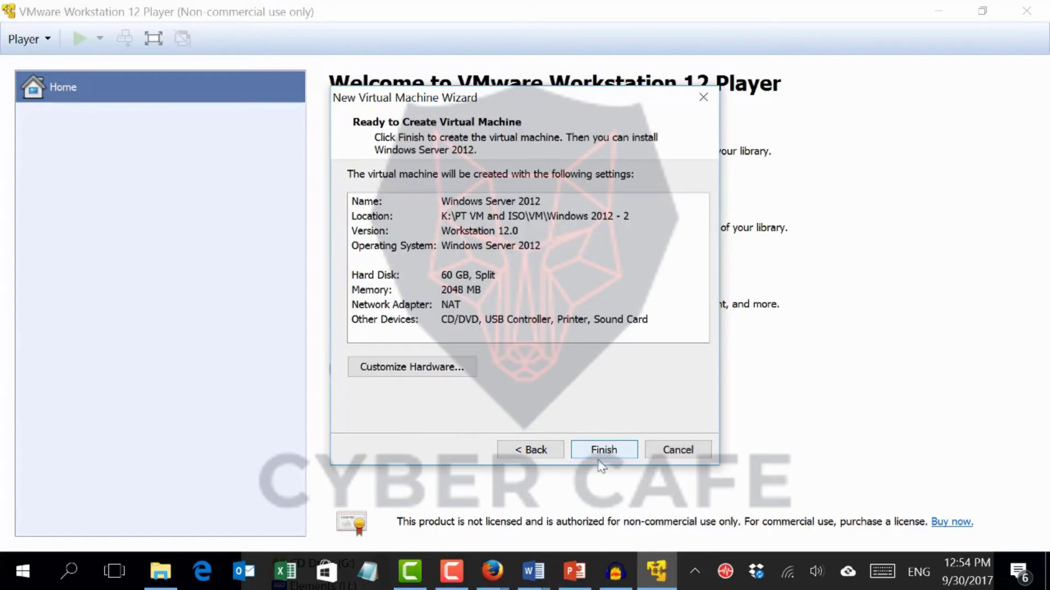
click(604, 453)
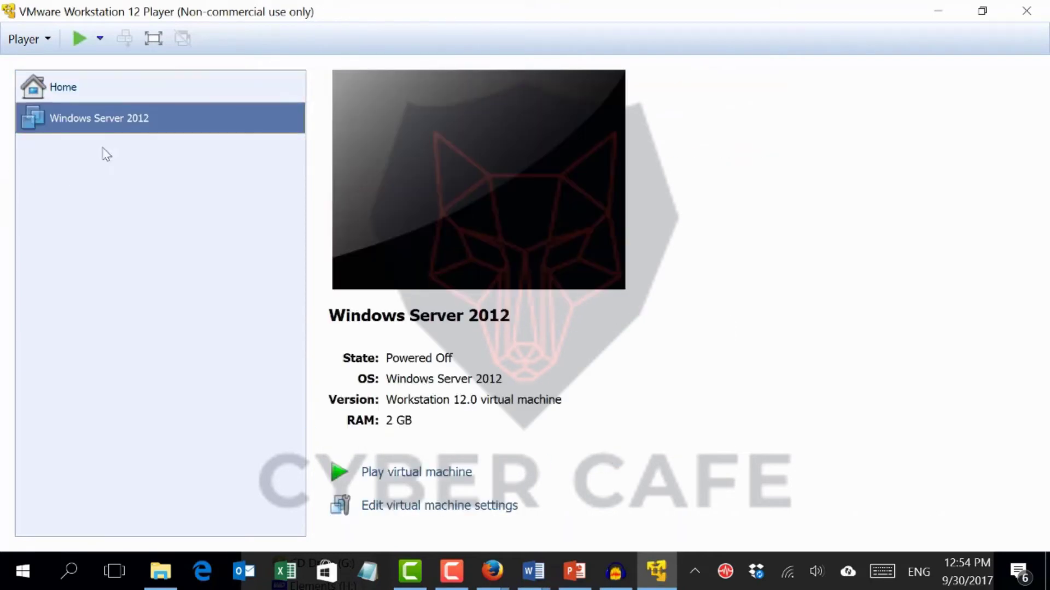
Step: Open the Windows Server 2012 virtual machine's settings and set its CD/DVD (SATA) drive to use an ISO image file
right_click(152, 133)
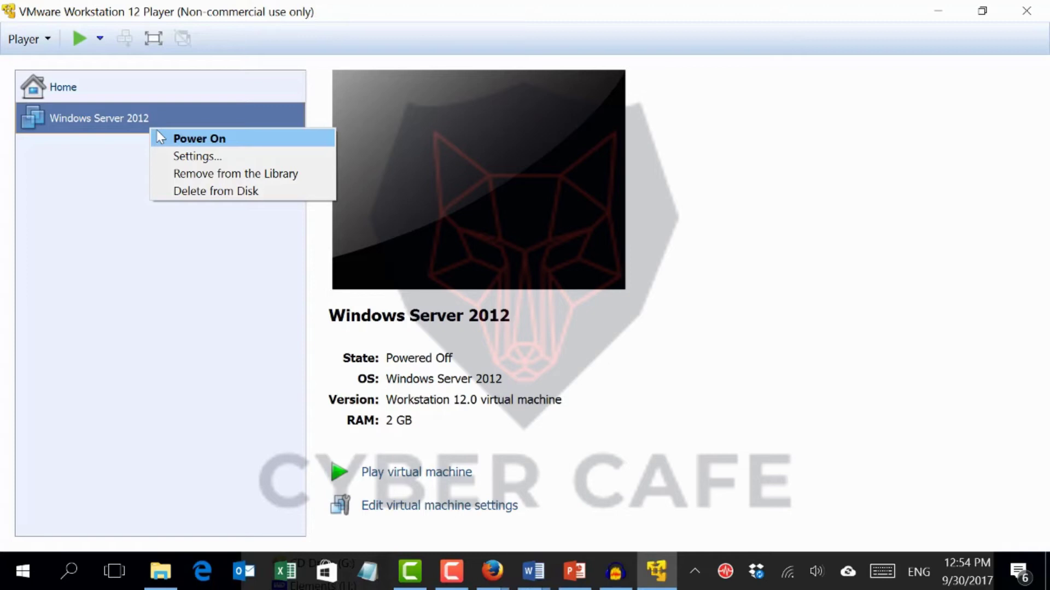
click(106, 159)
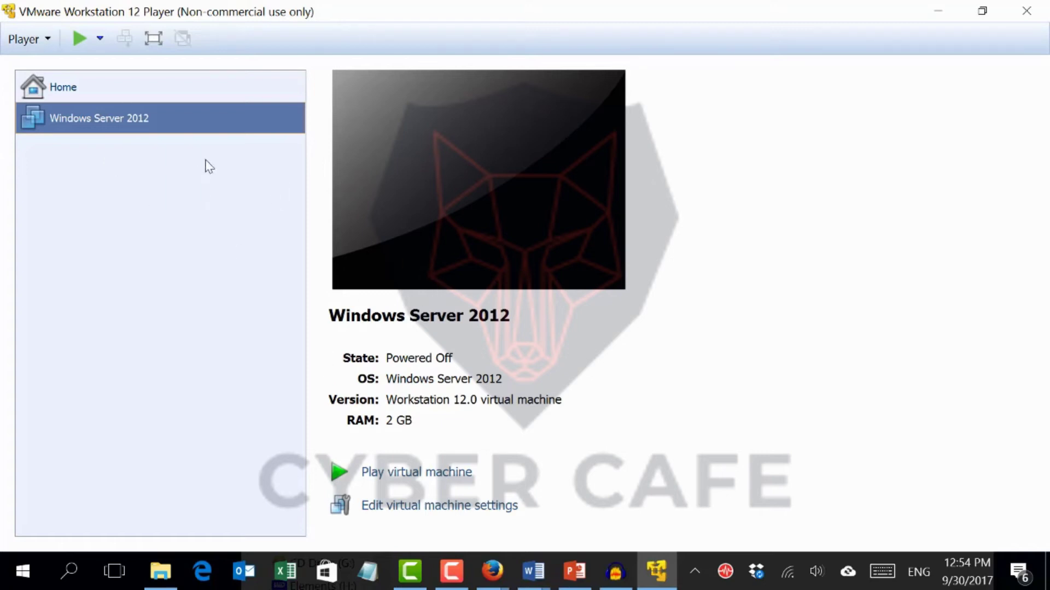
right_click(89, 122)
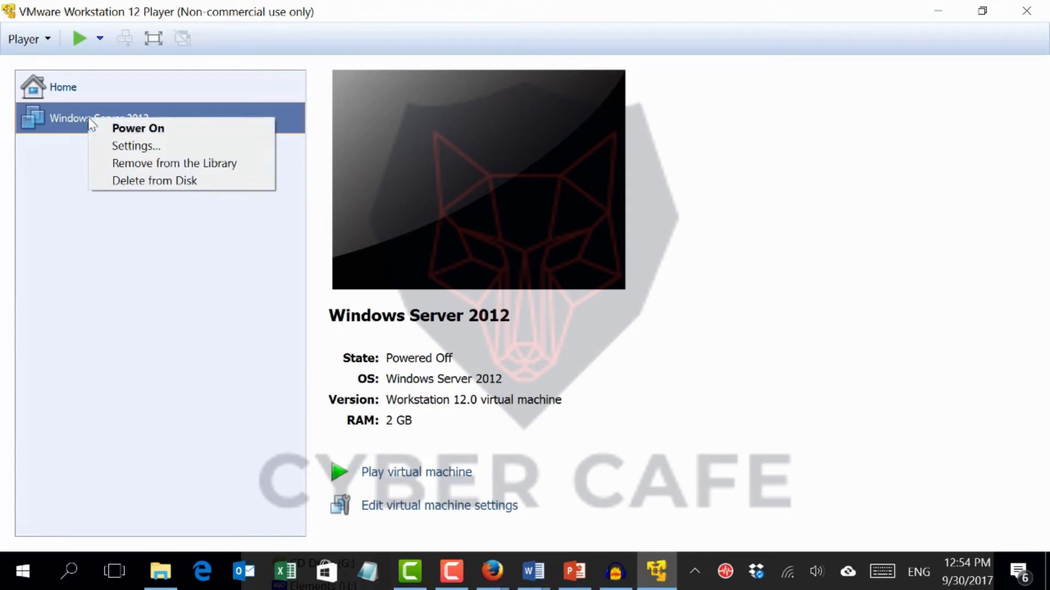
click(109, 149)
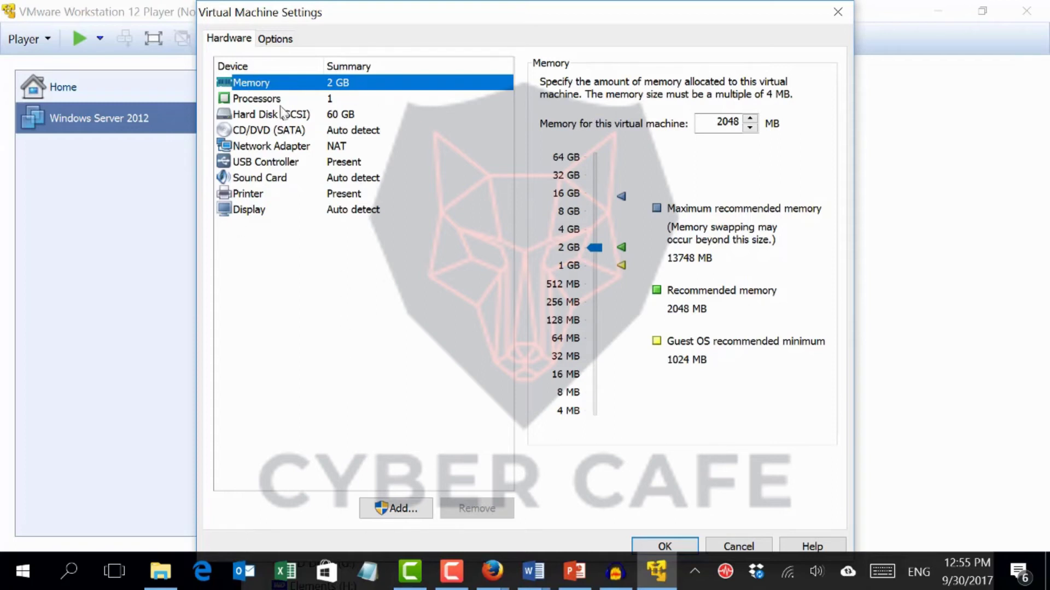
click(267, 130)
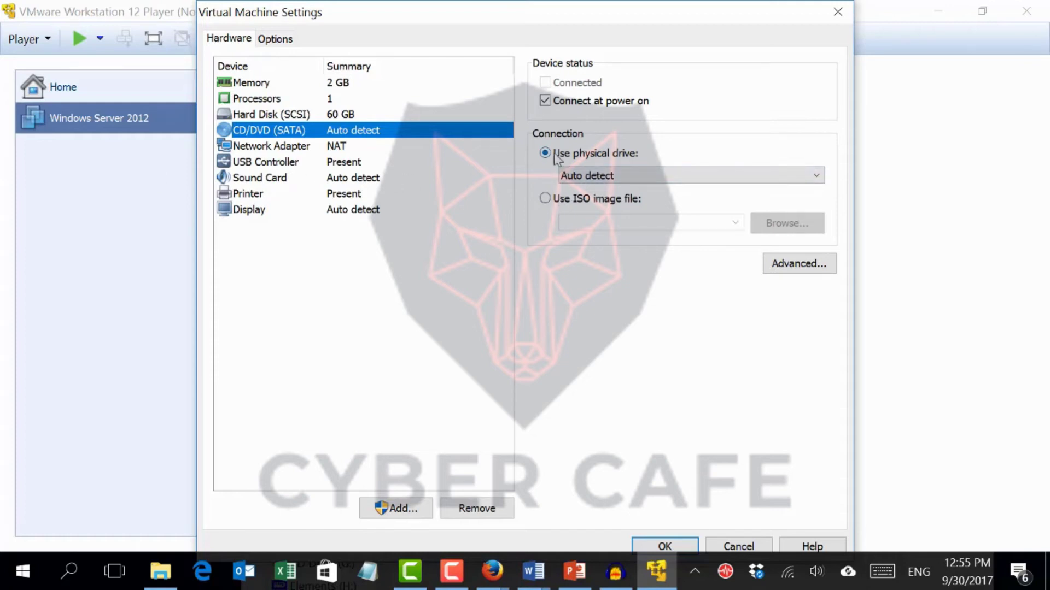
click(566, 203)
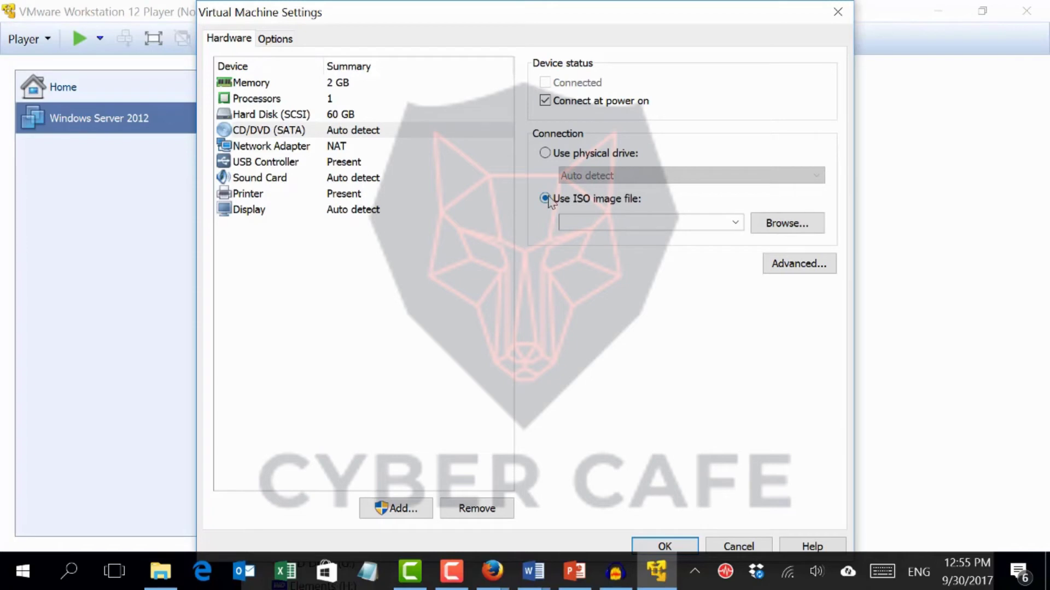
Step: Attach the 9200.16384.WIN8_RTM.120725-1247 ISO from PT VM and ISO\ISO on My Passport (K:) and save the virtual machine settings
click(780, 229)
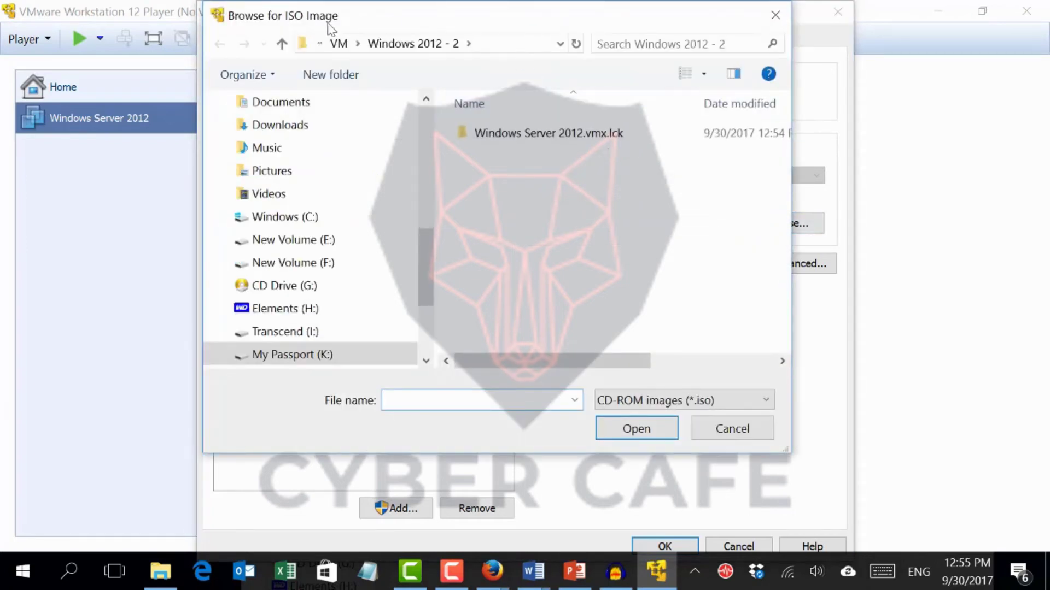
click(275, 352)
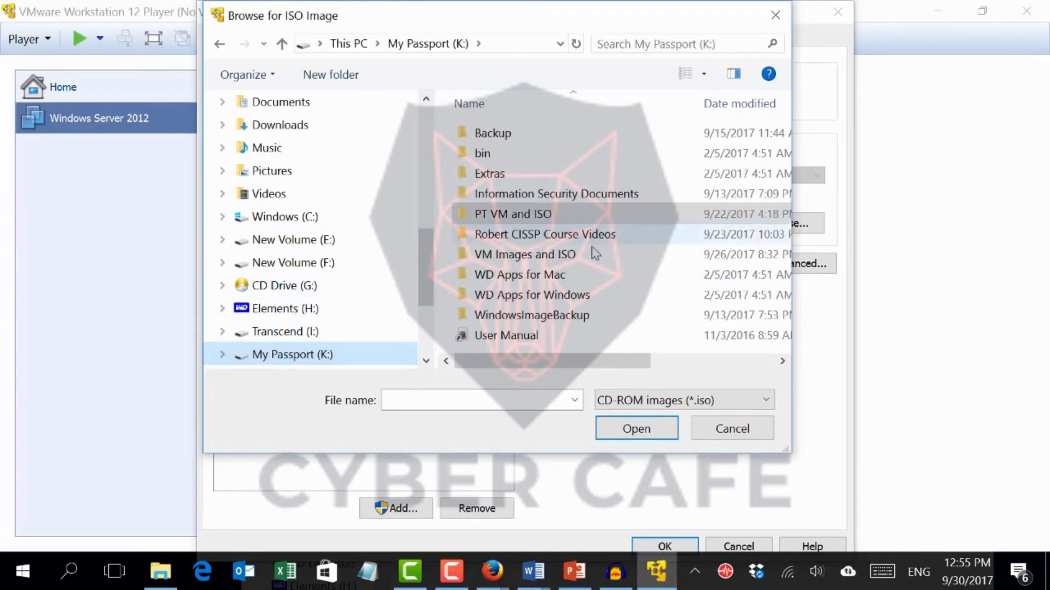
double_click(485, 217)
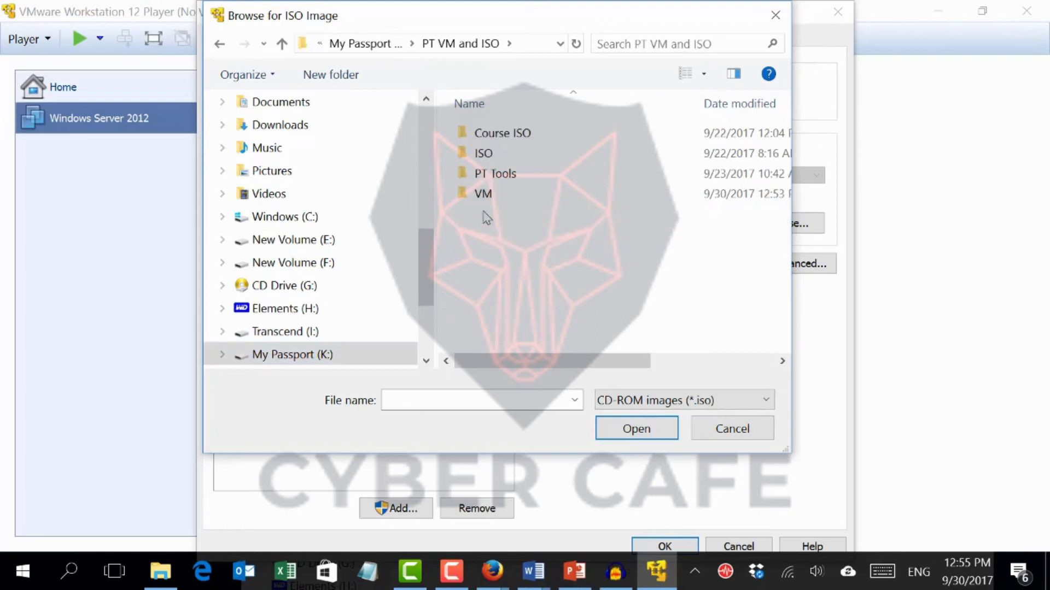
double_click(481, 155)
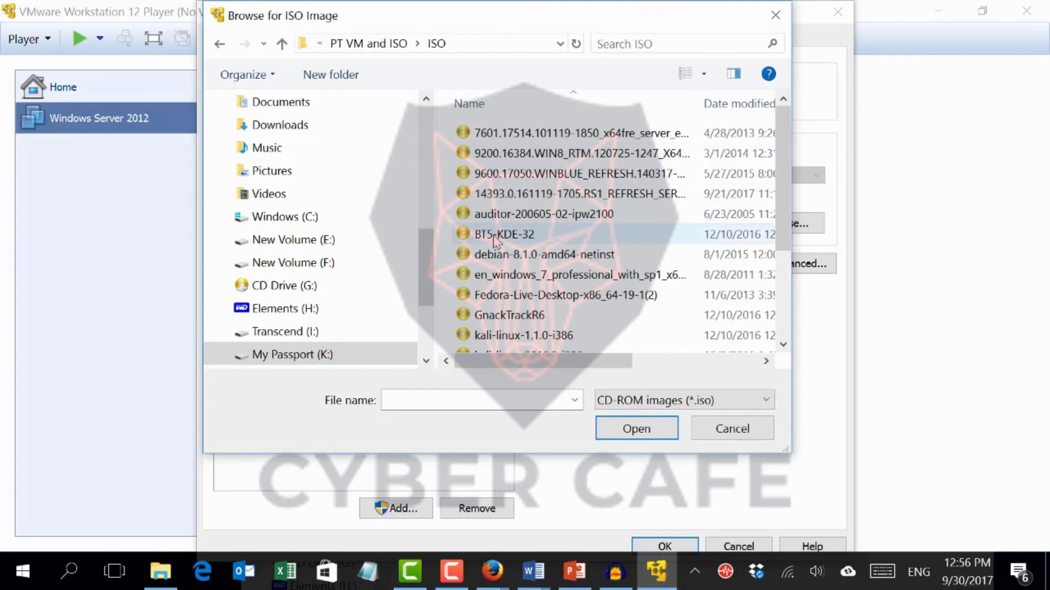
click(488, 153)
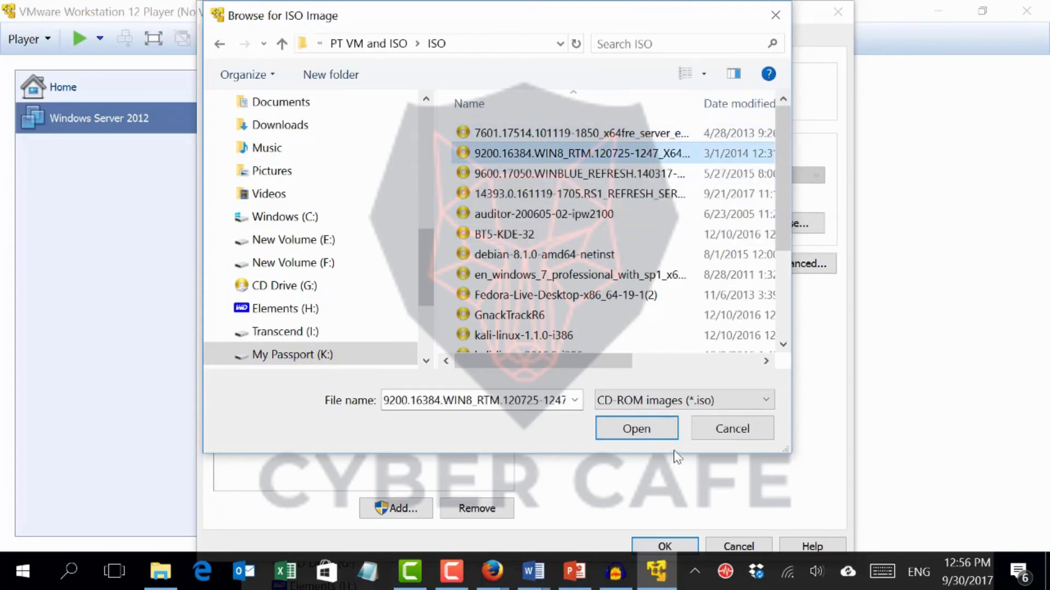
click(623, 428)
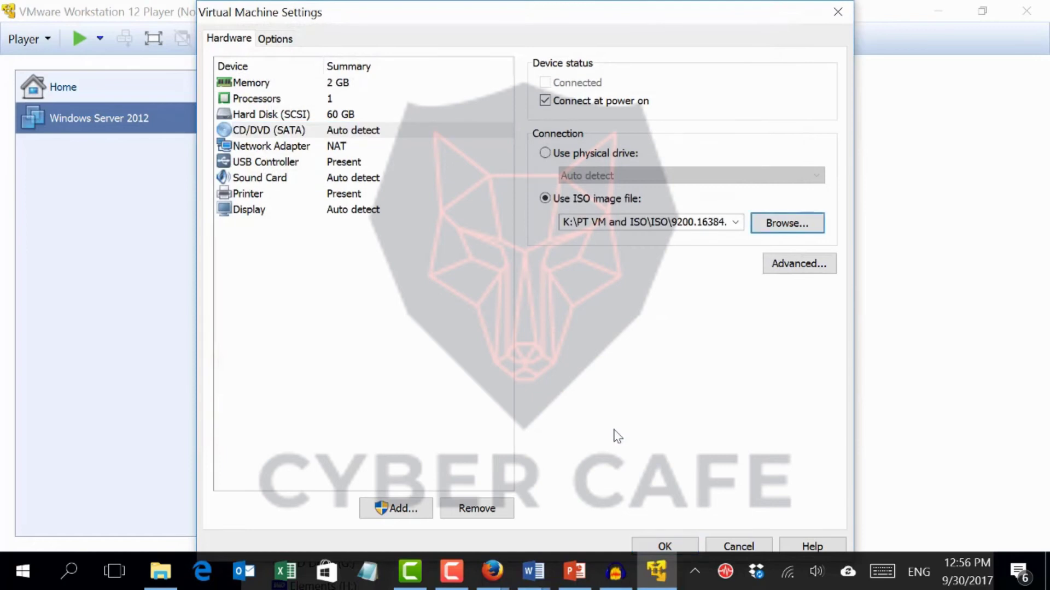
click(657, 541)
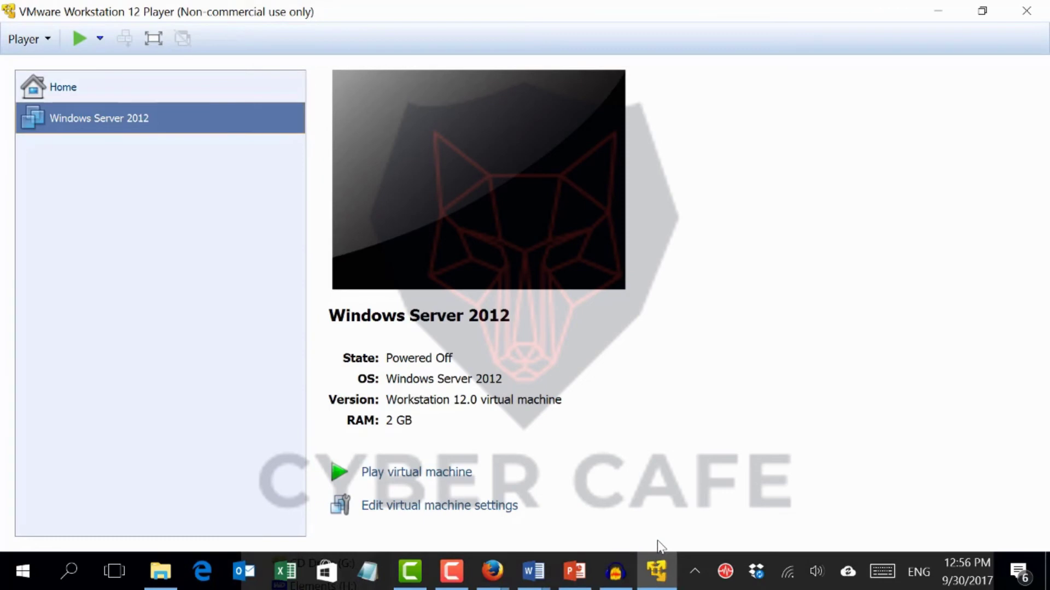
Step: Power on the Windows Server 2012 virtual machine and restore its maximized window to a smaller one beside the desktop icons
right_click(68, 117)
click(97, 131)
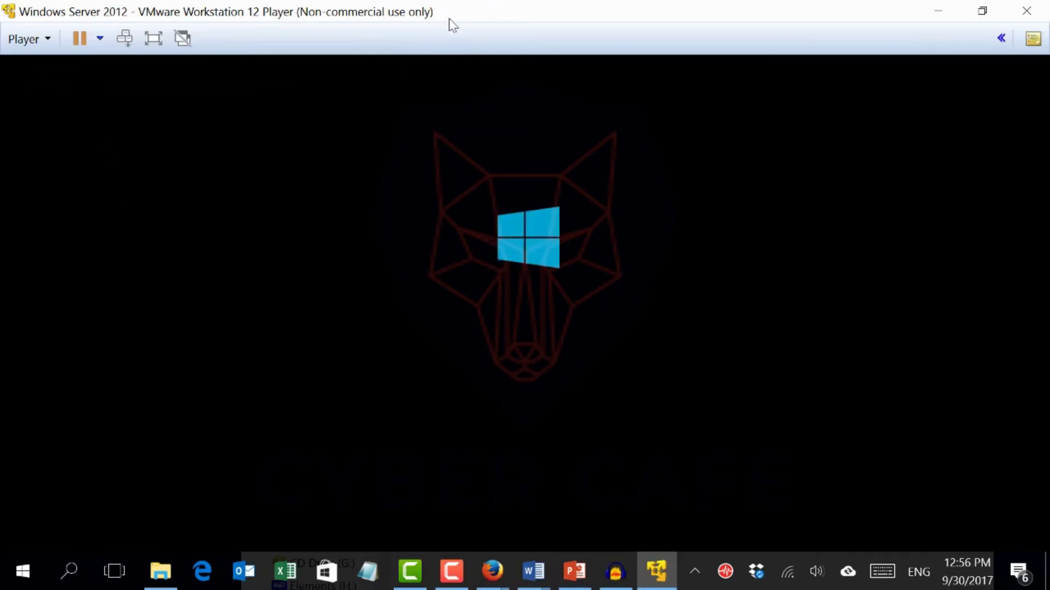
drag(448, 18, 787, 16)
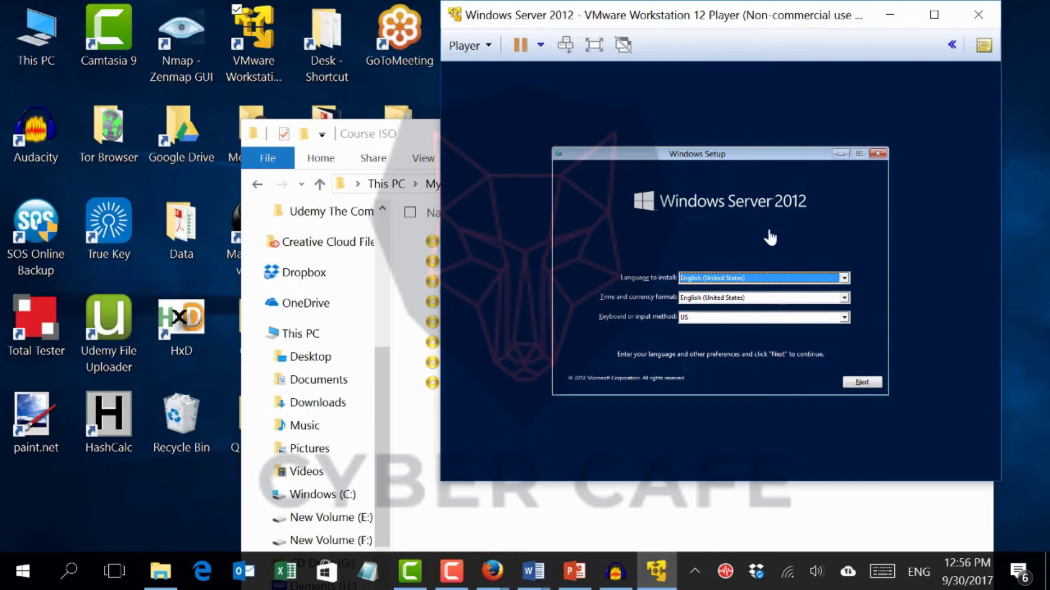
Step: Start Windows Setup with English (United States) and US keyboard, and choose Windows Server 2012 Standard Evaluation (Server with a GUI)
click(867, 385)
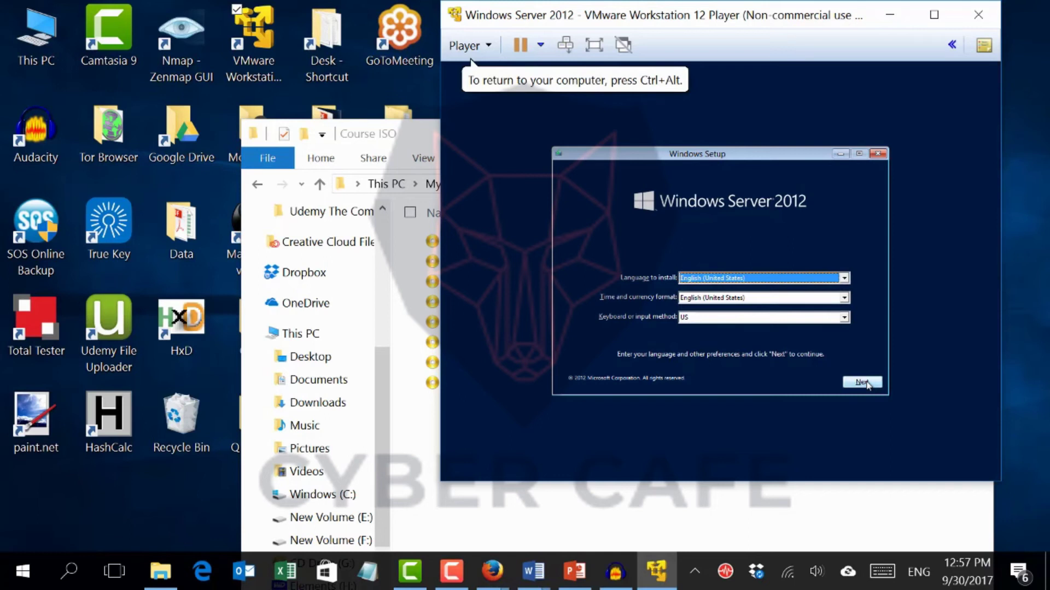
click(867, 384)
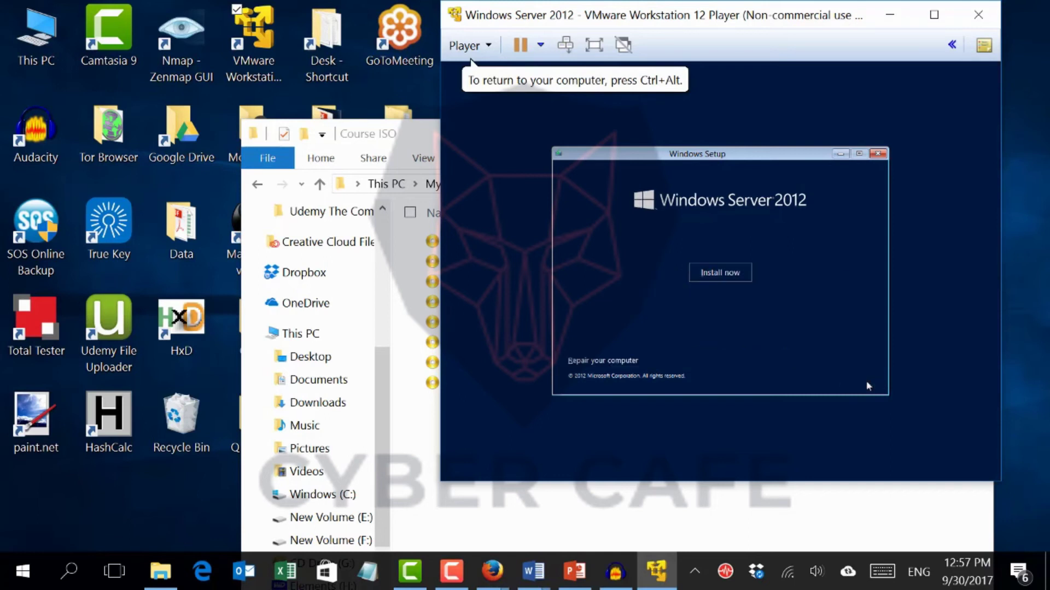
click(719, 271)
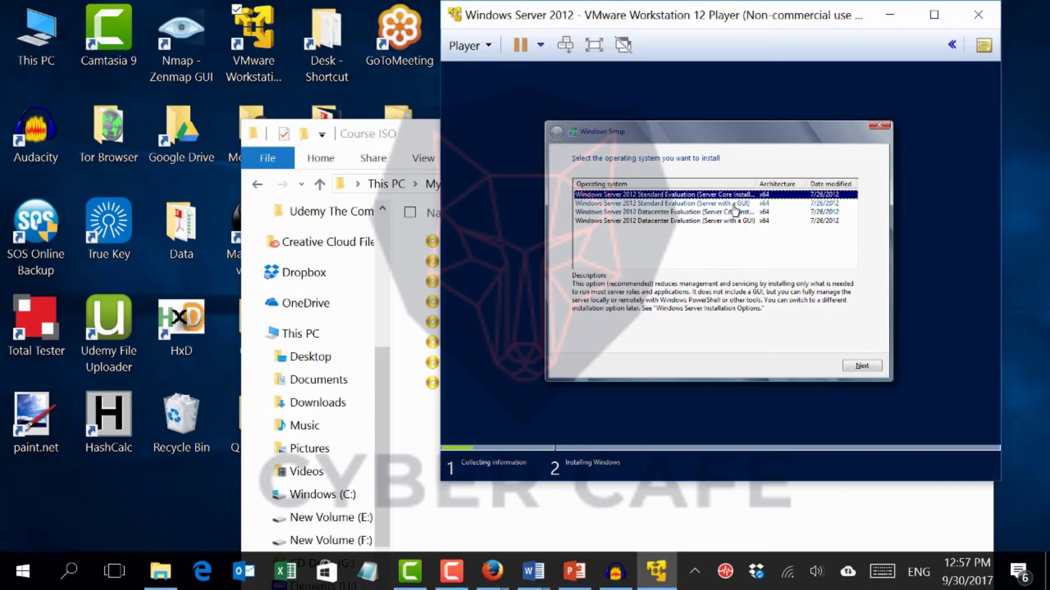
click(653, 204)
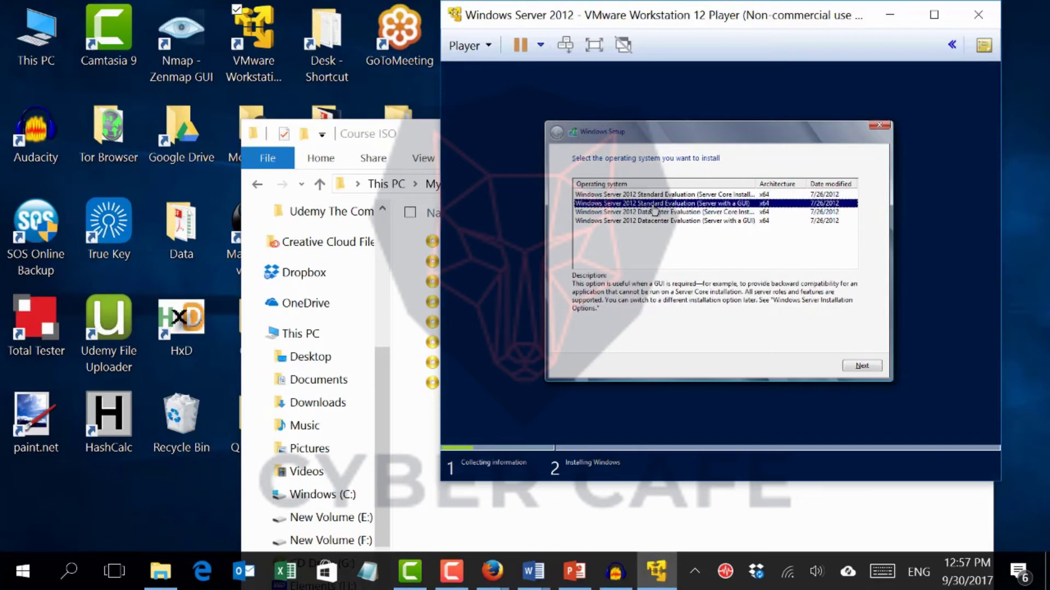
click(861, 365)
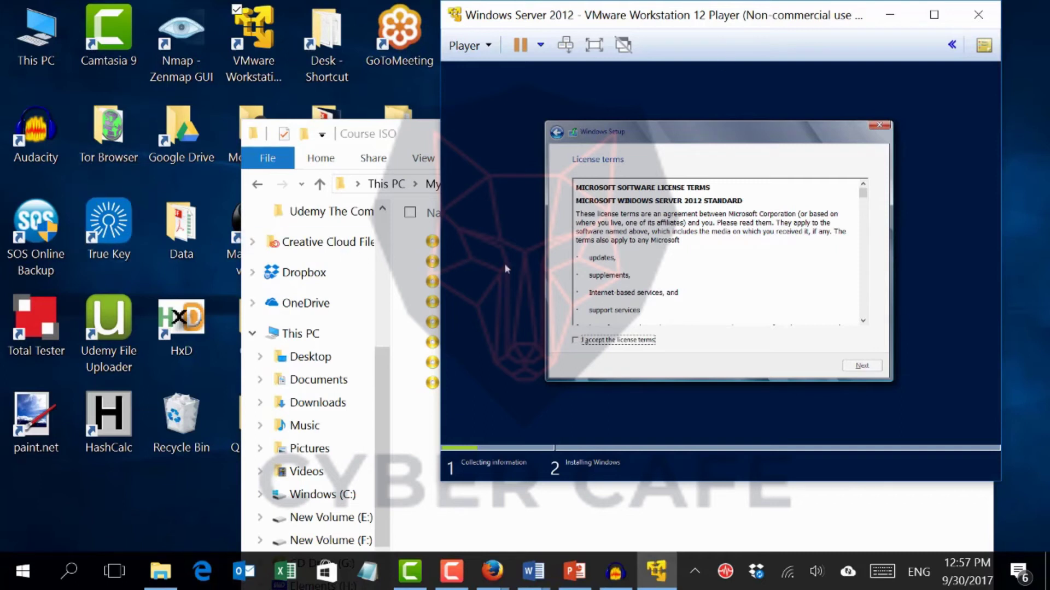
Step: Accept the license terms and start a custom installation on the Drive 0 unallocated space
click(597, 343)
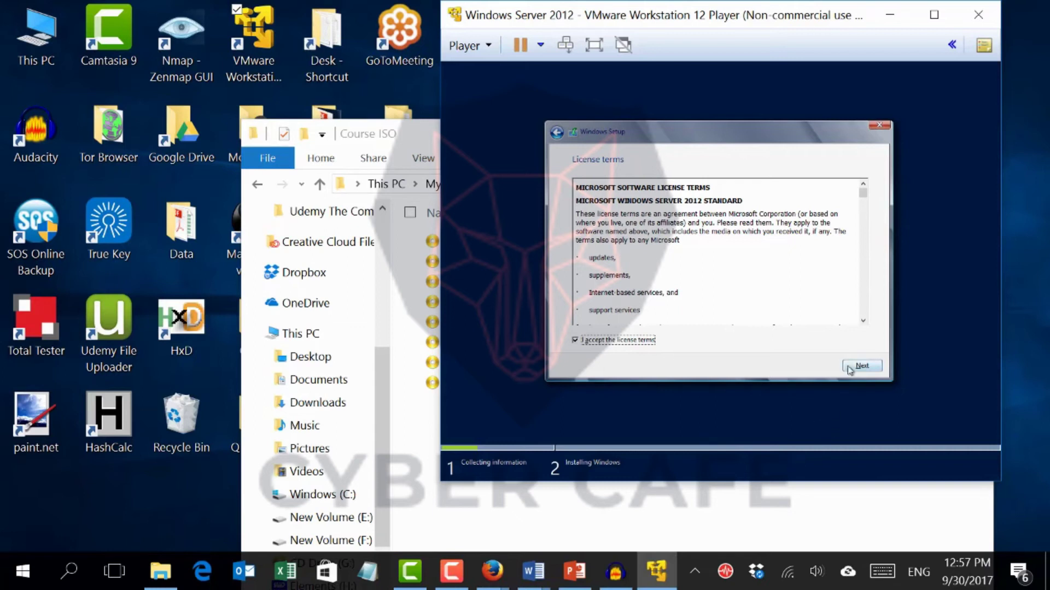
click(862, 368)
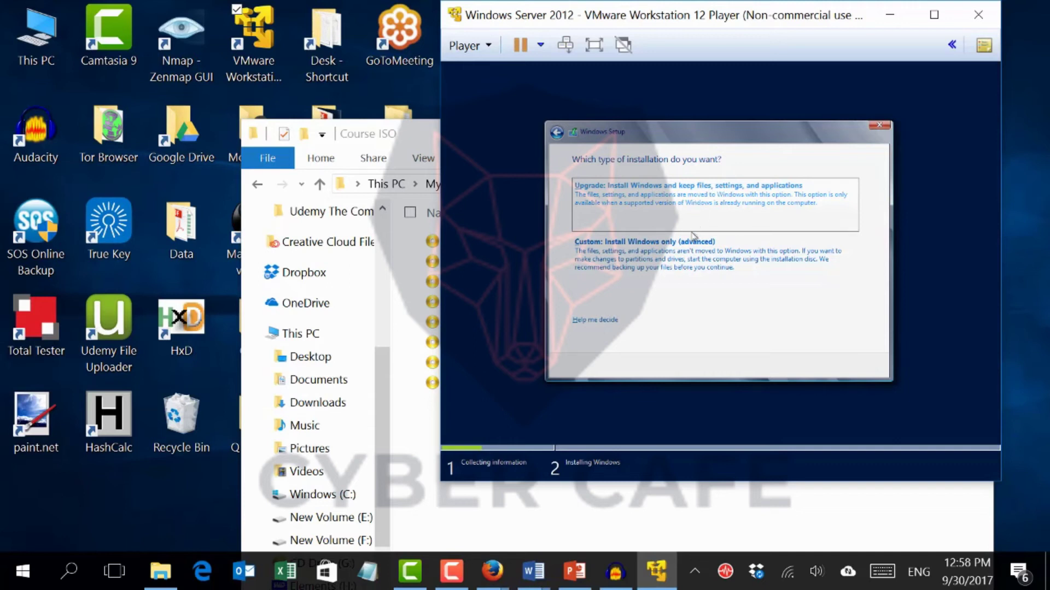
click(667, 272)
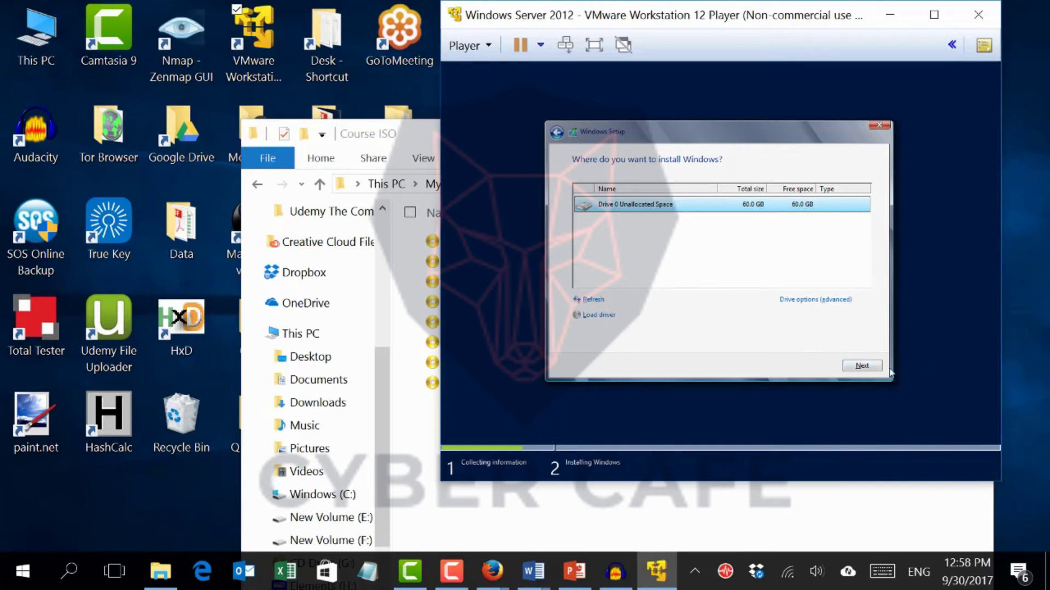
click(853, 368)
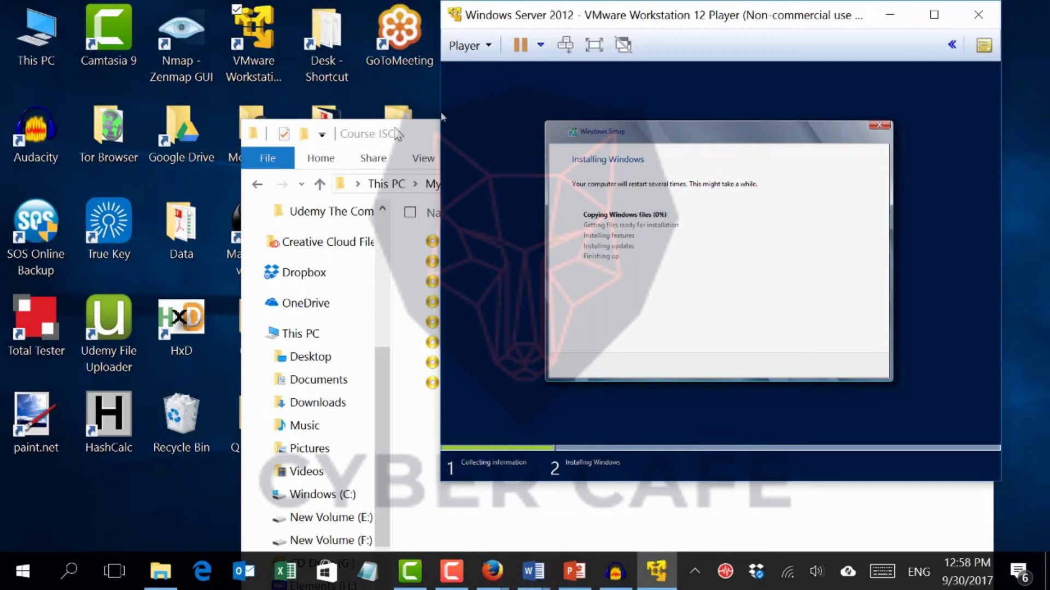
Step: Minimize the Course ISO folder window and open a second VMware Player window, placed beside the running virtual machine
click(408, 140)
drag(408, 140, 394, 151)
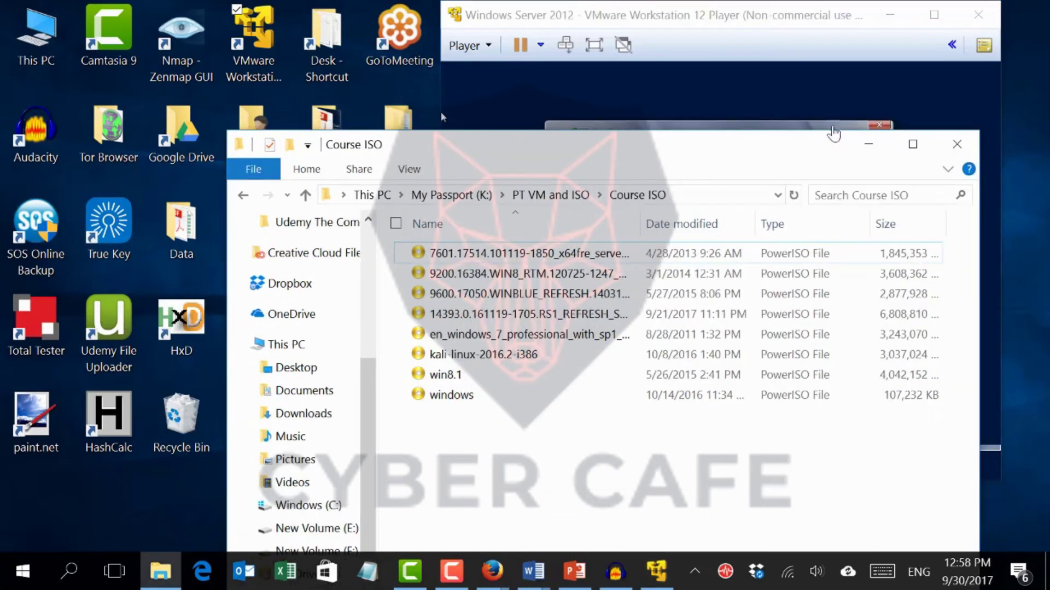
click(869, 147)
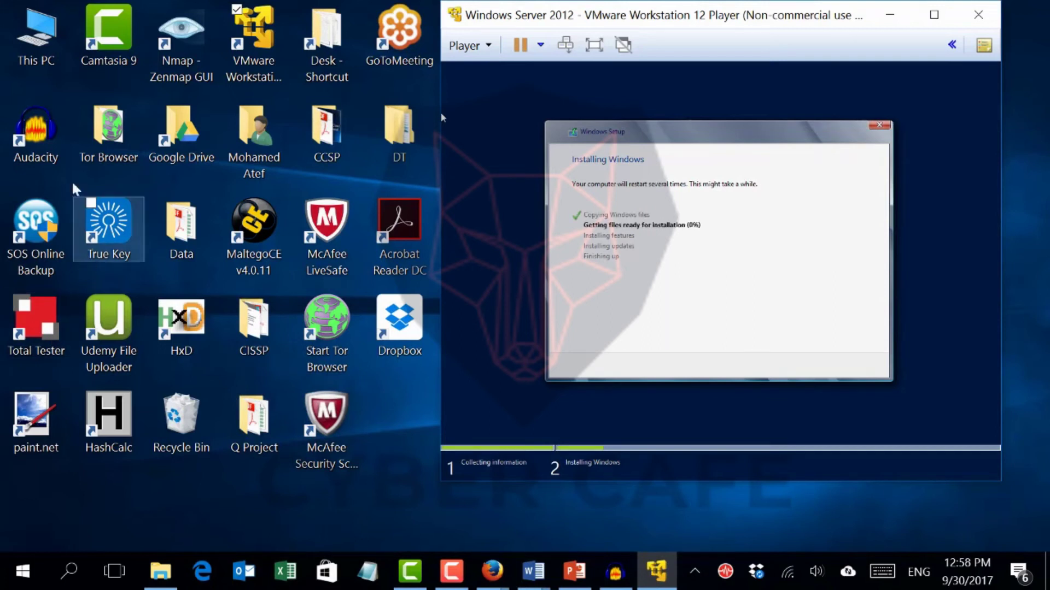
click(240, 57)
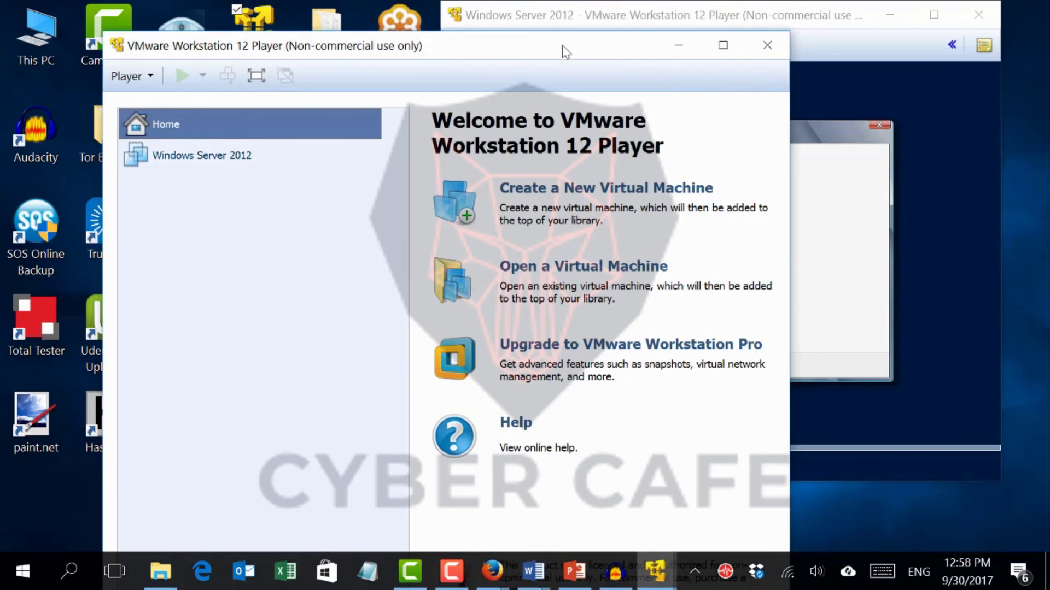
drag(562, 46, 432, 40)
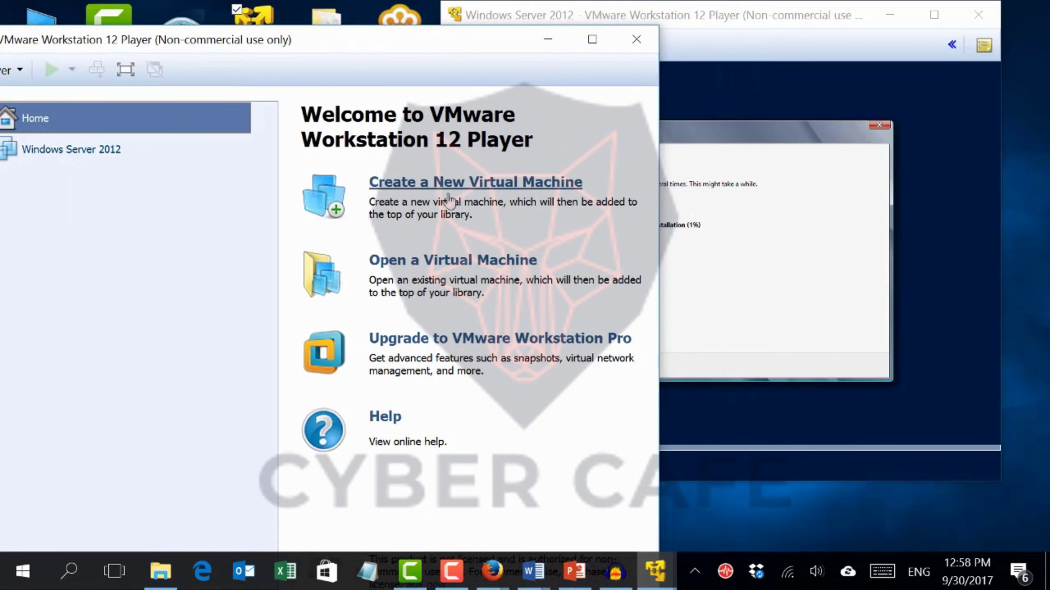
Step: Start a new virtual machine whose operating system is installed later, with guest system Microsoft Windows, version Windows 8
click(491, 183)
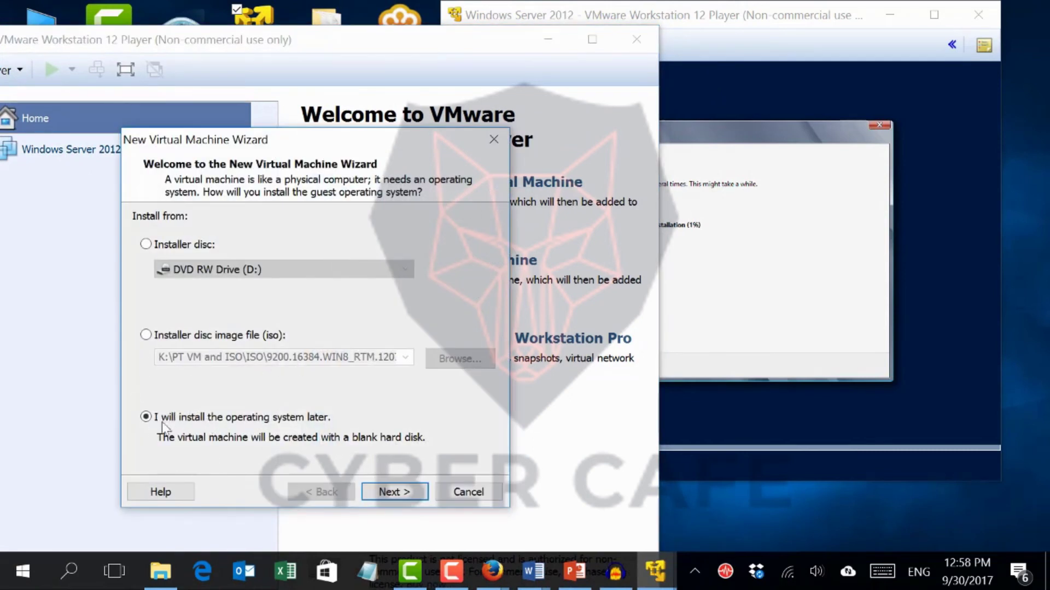
click(392, 492)
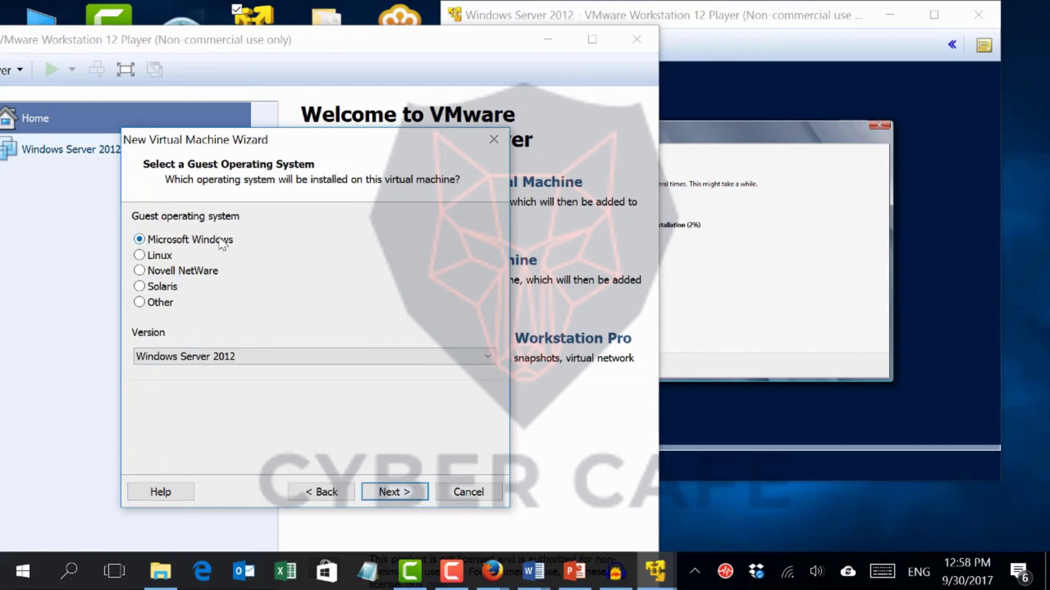
click(222, 361)
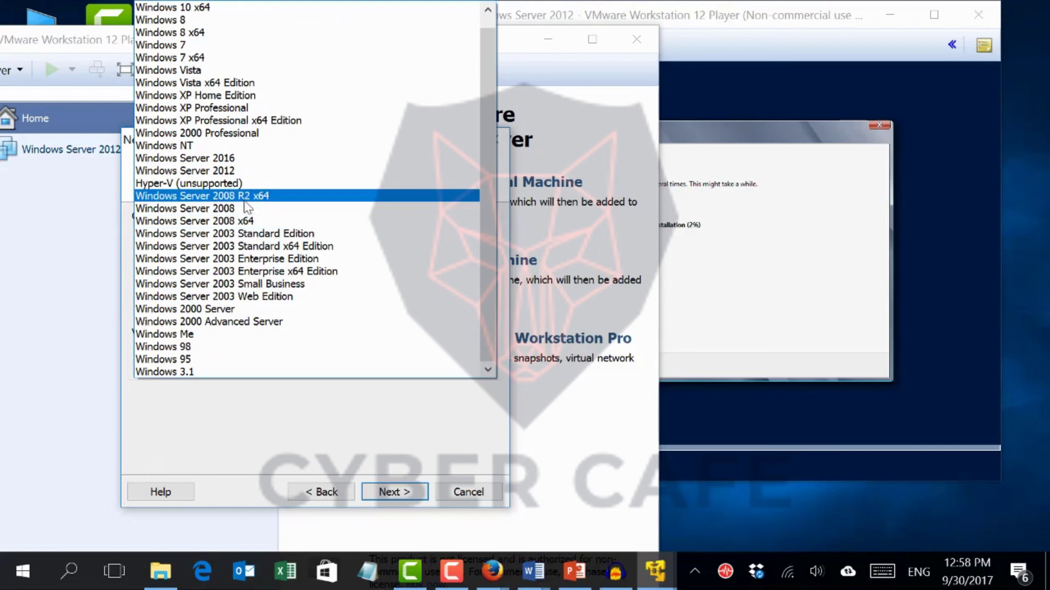
scroll(246, 208, up, 1)
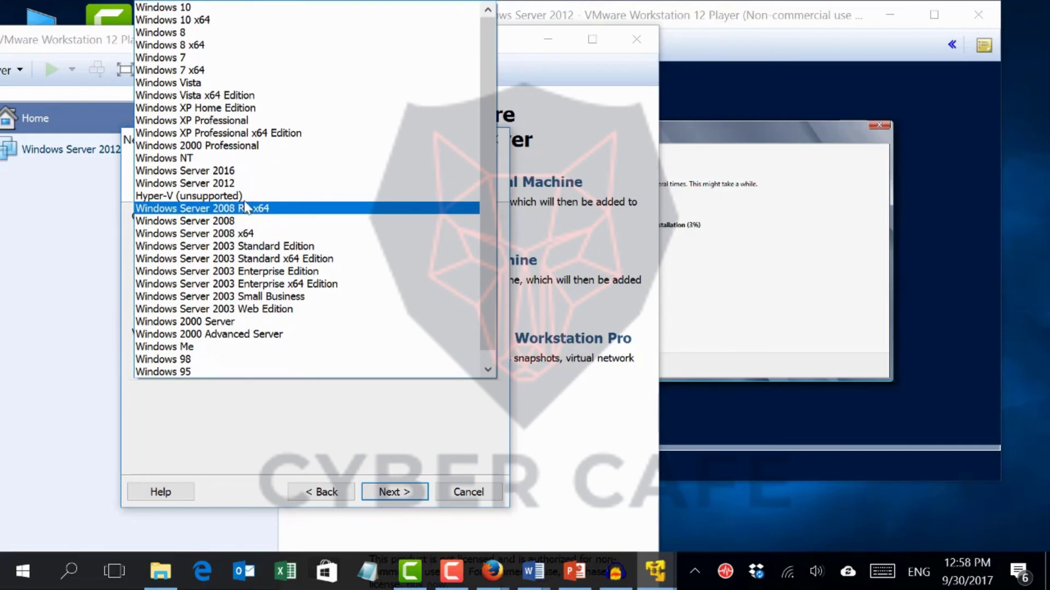
click(232, 33)
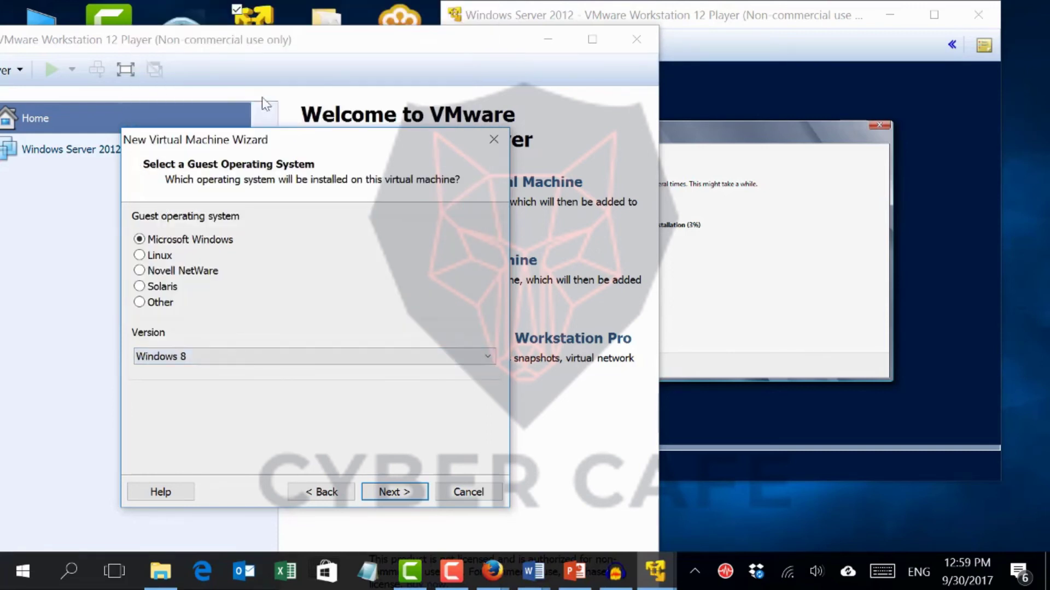
click(383, 493)
Step: Browse for the new virtual machine's location to the VM folder inside PT VM and ISO on My Passport (K:)
click(454, 297)
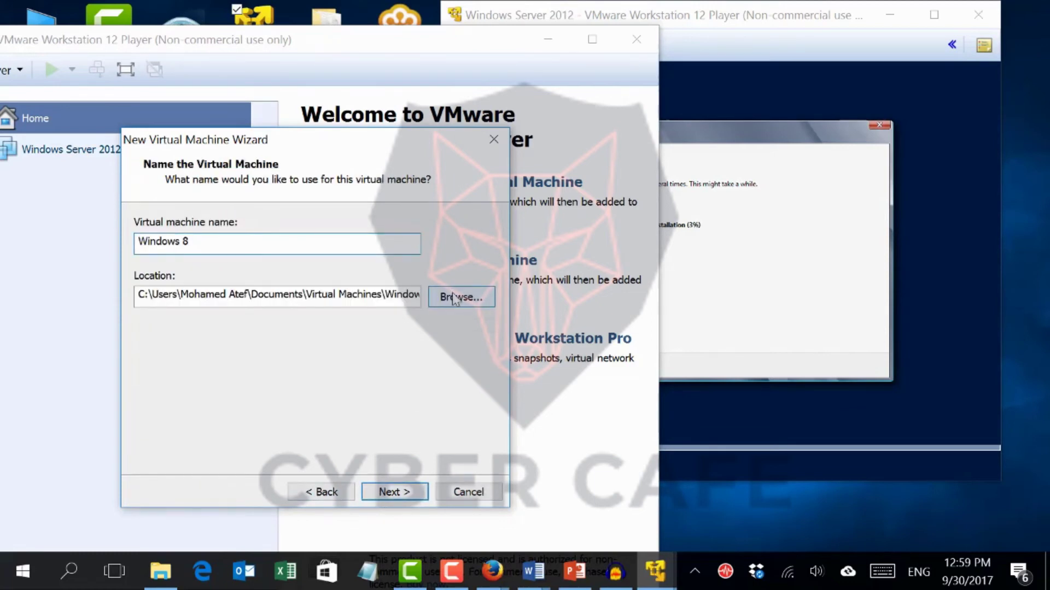
scroll(453, 298, down, 2)
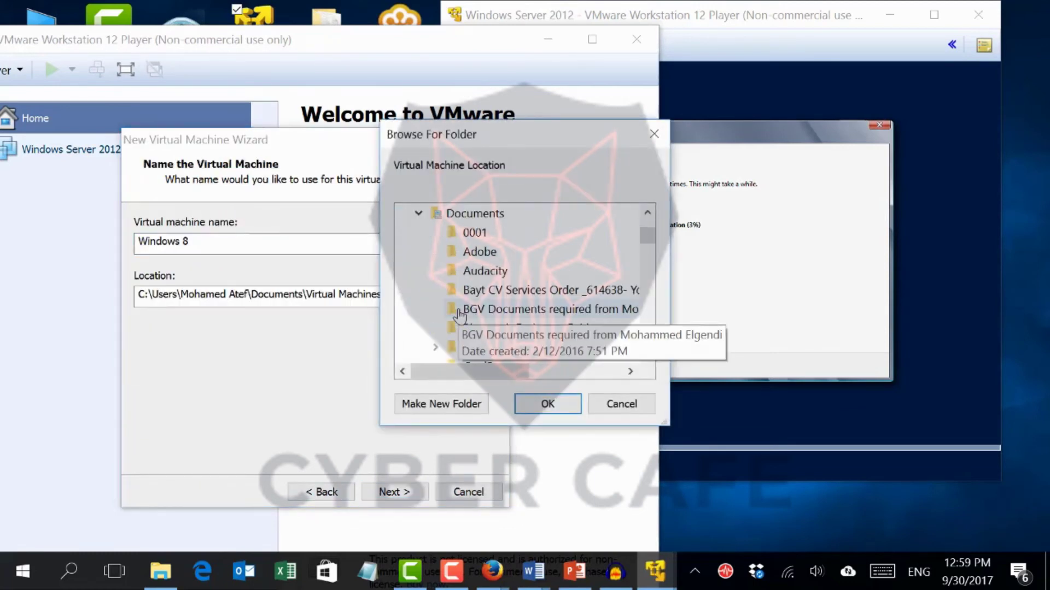
scroll(457, 306, down, 4)
scroll(459, 315, up, 5)
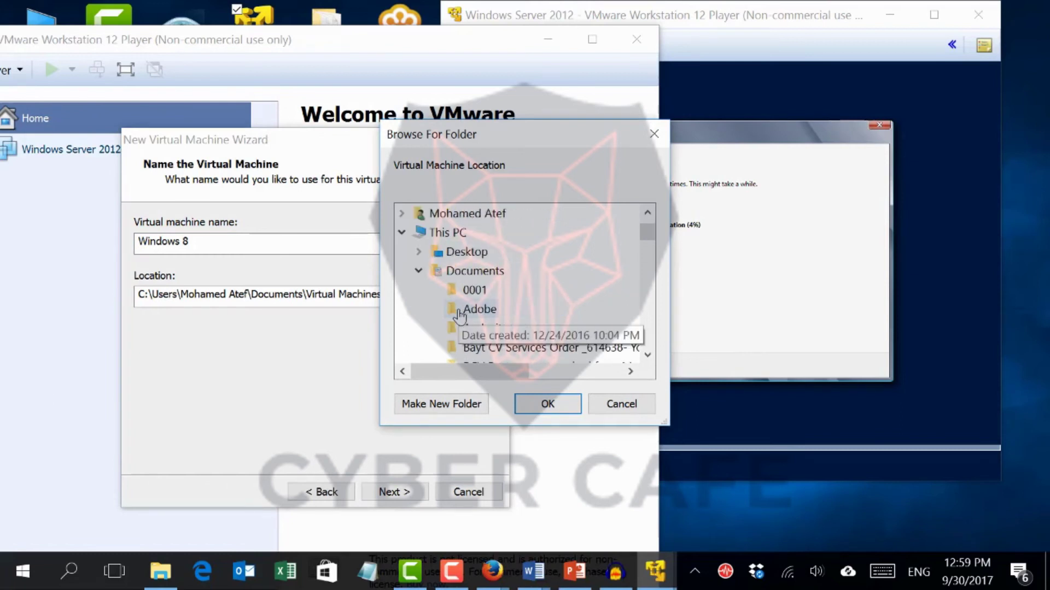
click(419, 272)
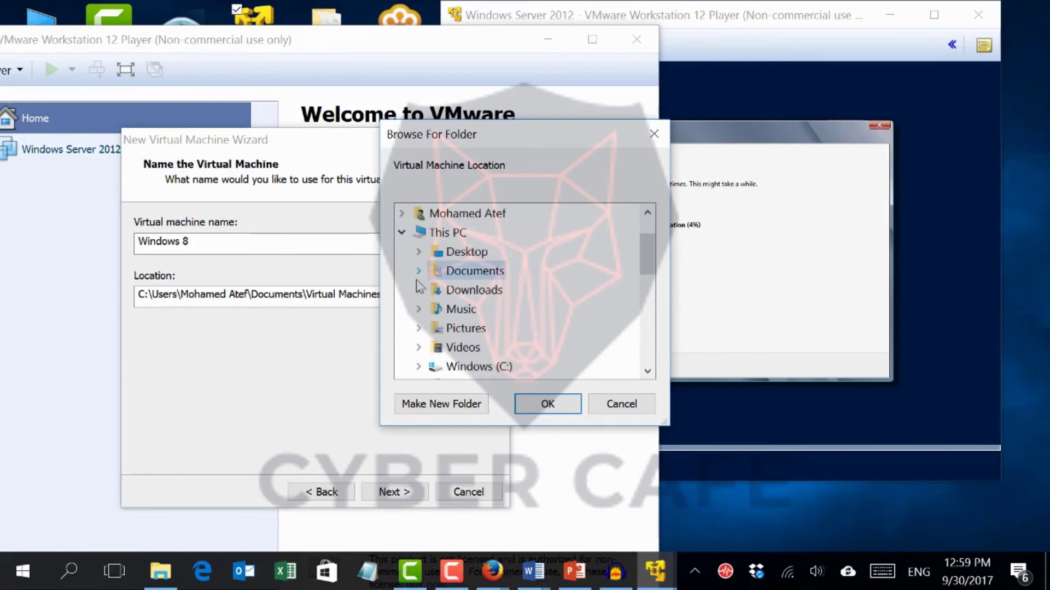
scroll(457, 366, down, 2)
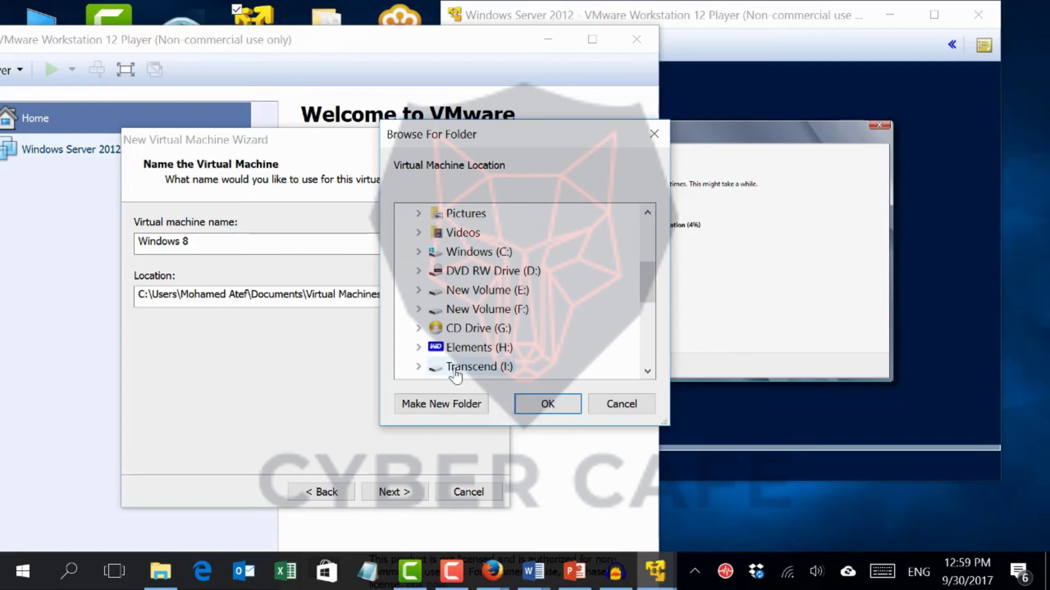
scroll(457, 369, down, 1)
double_click(458, 329)
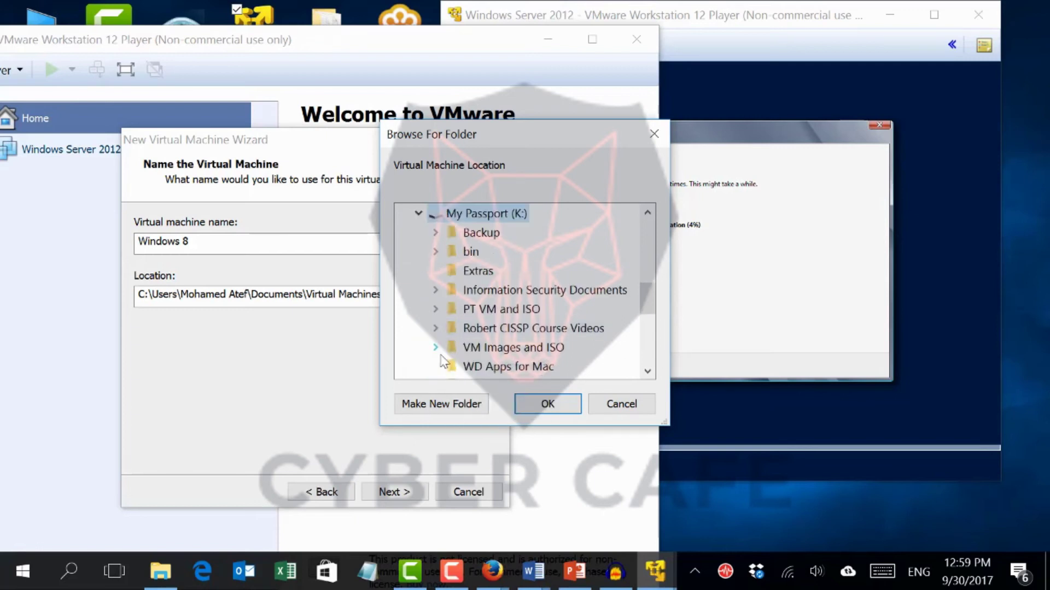
double_click(472, 311)
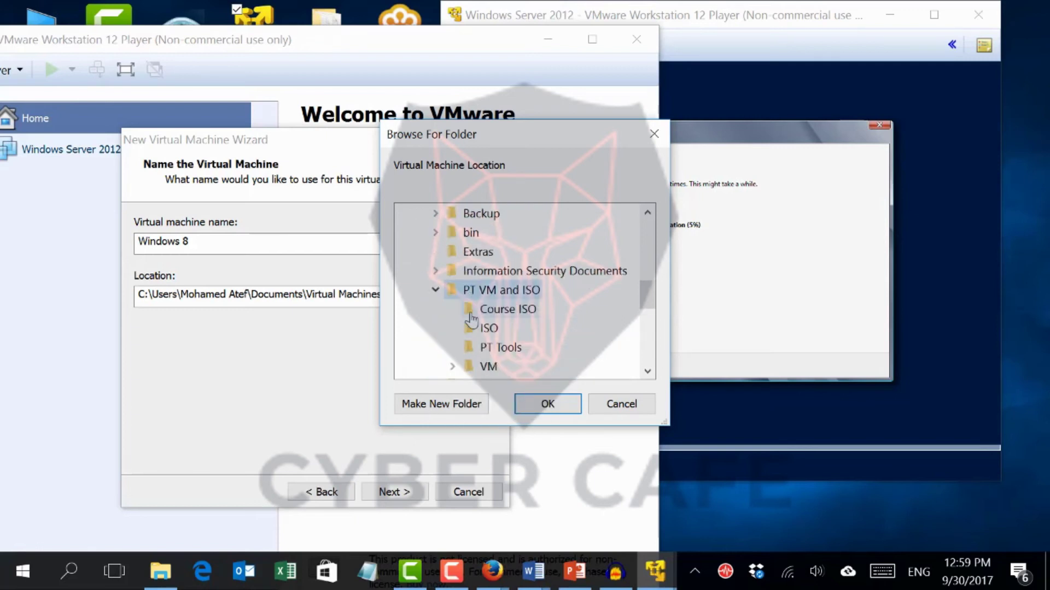
double_click(492, 368)
Step: Create a folder named Windows 8-2 inside the VM folder and use it as the virtual machine's location
click(437, 408)
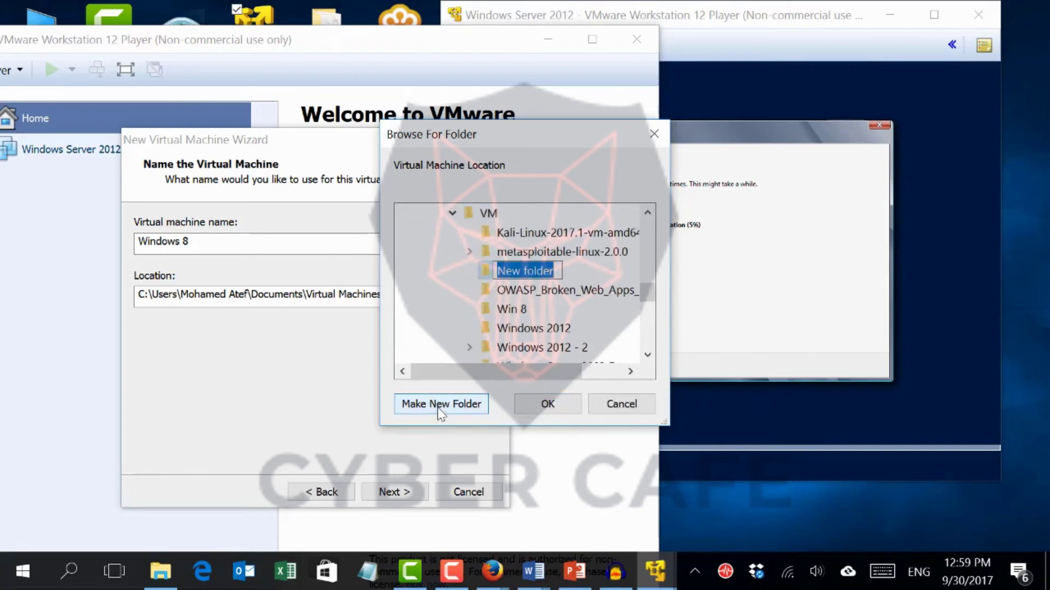
text(W)
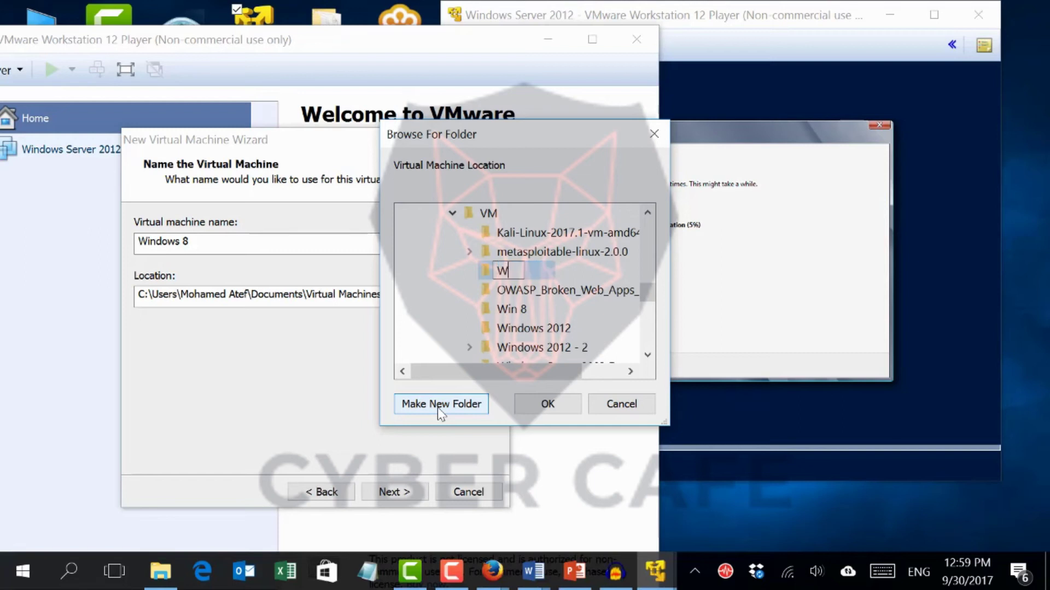
text(indows 8-2)
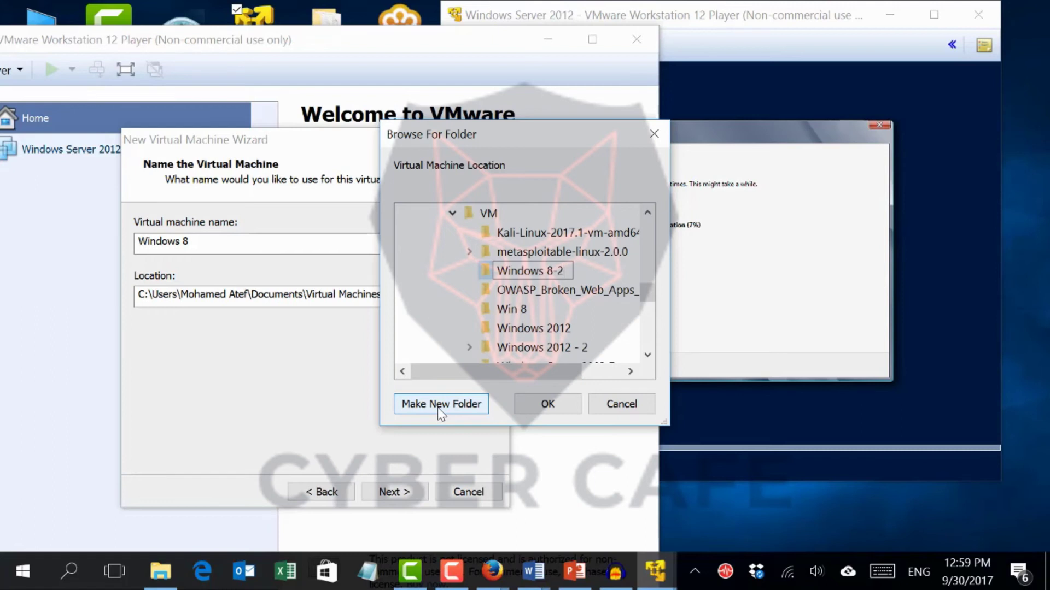
key(Escape)
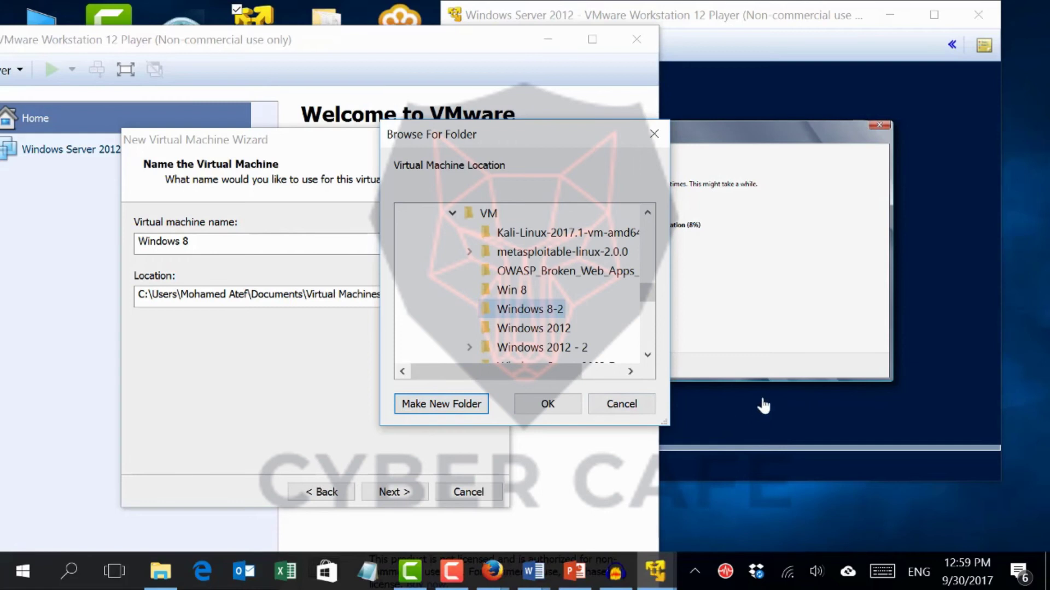
click(549, 404)
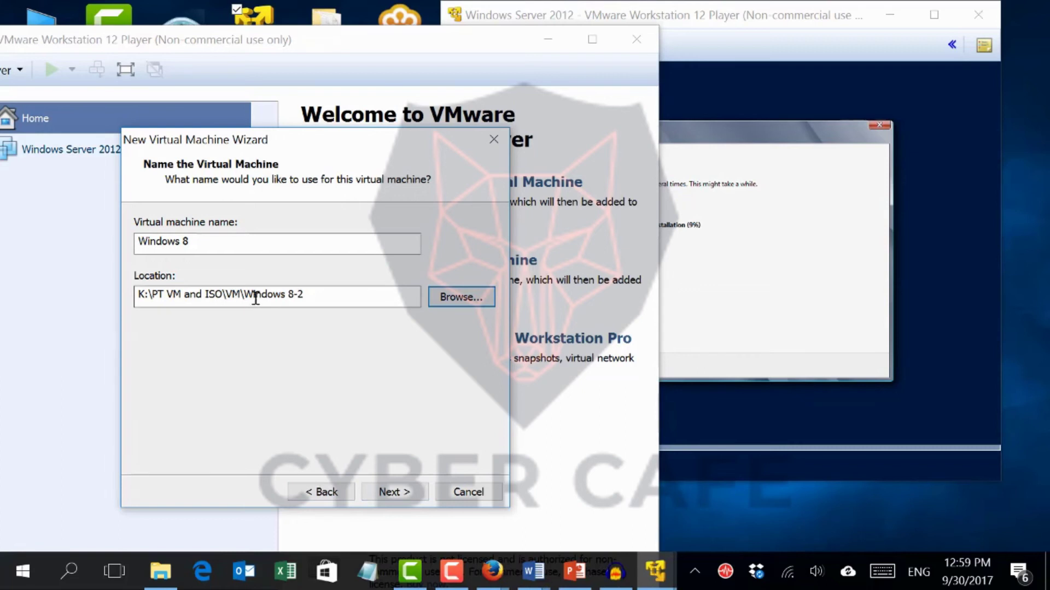
Step: Finish creating the Windows 8 virtual machine with a 60 GB disk split into multiple files
click(389, 490)
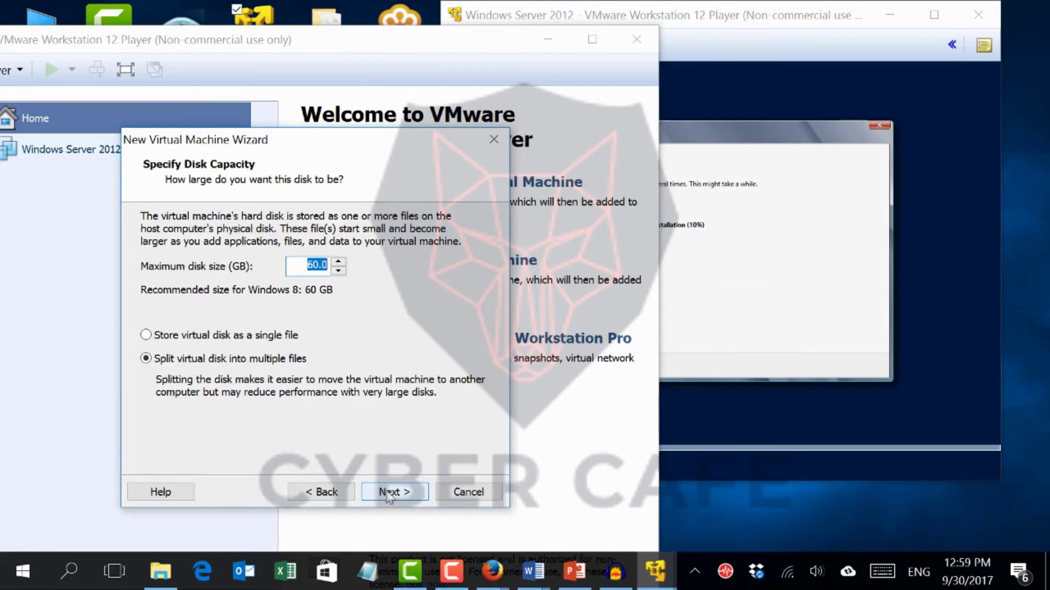
click(388, 494)
click(386, 494)
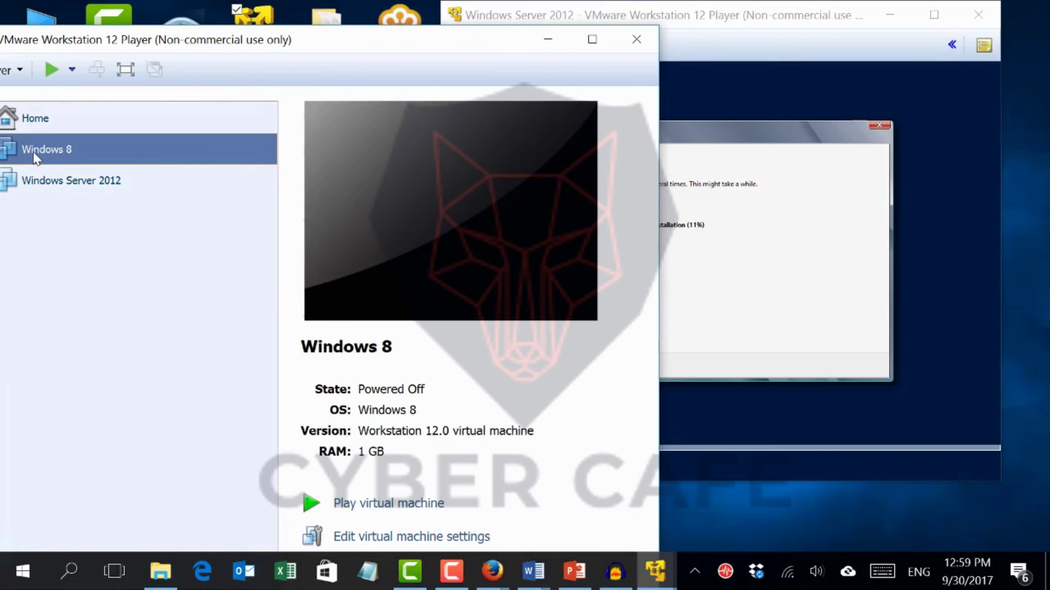
Step: Open the Windows 8 virtual machine's settings and set its CD/DVD (SATA) drive to use an ISO image file
right_click(37, 158)
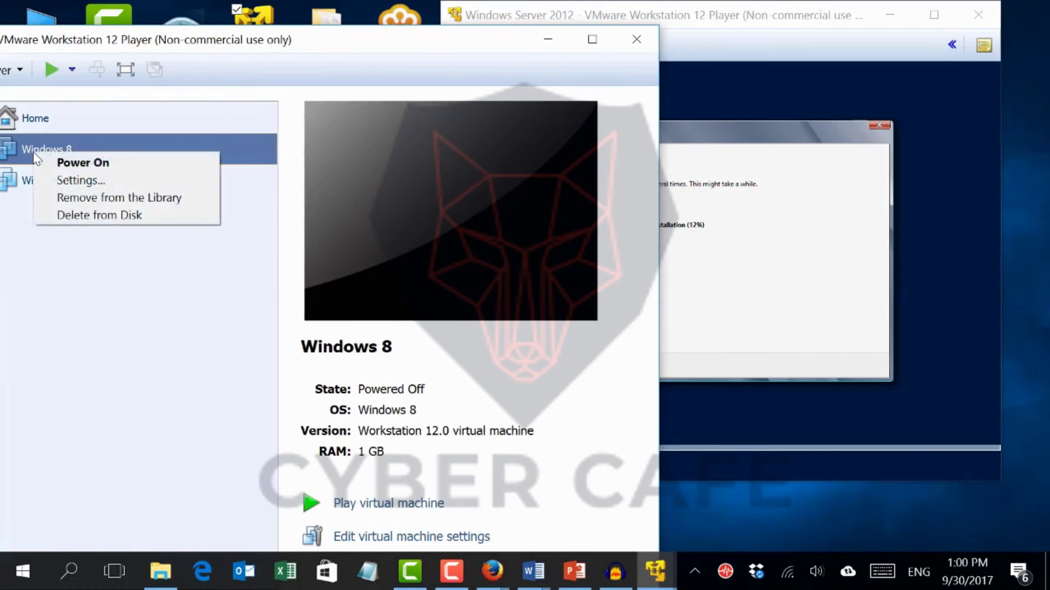
click(78, 182)
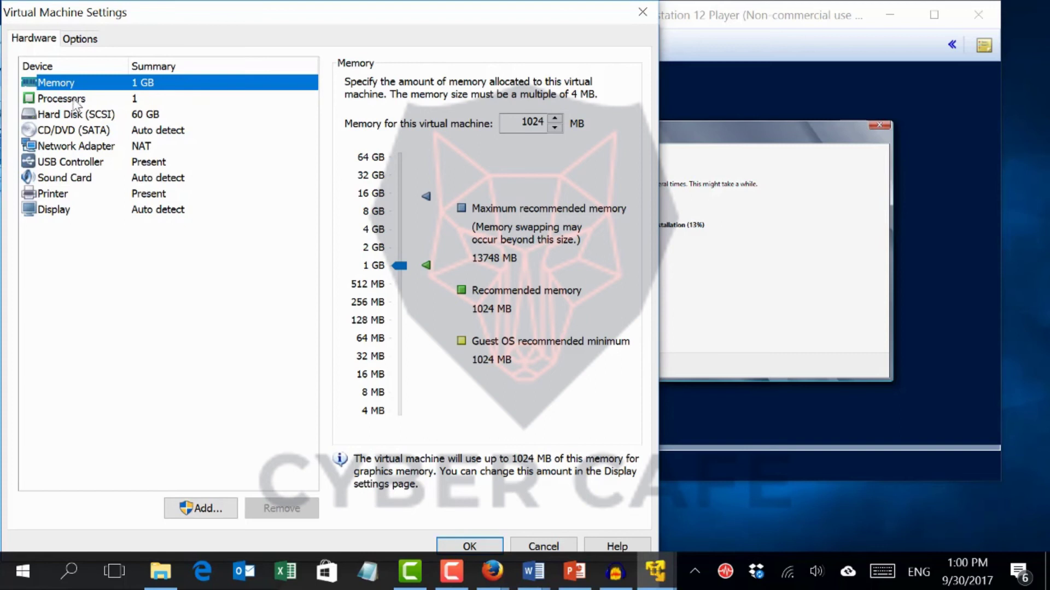
click(57, 131)
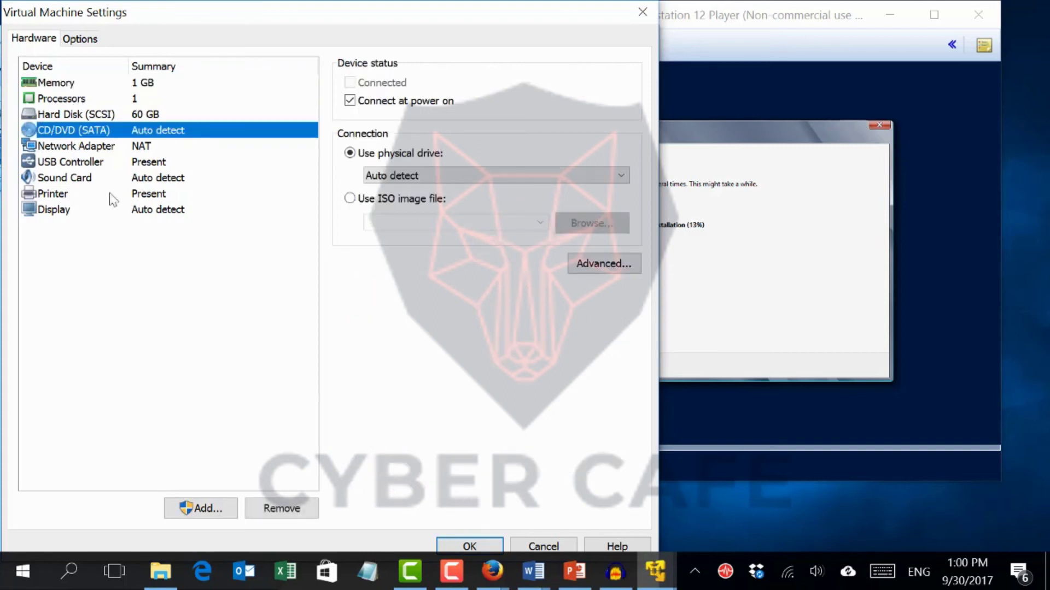
click(385, 201)
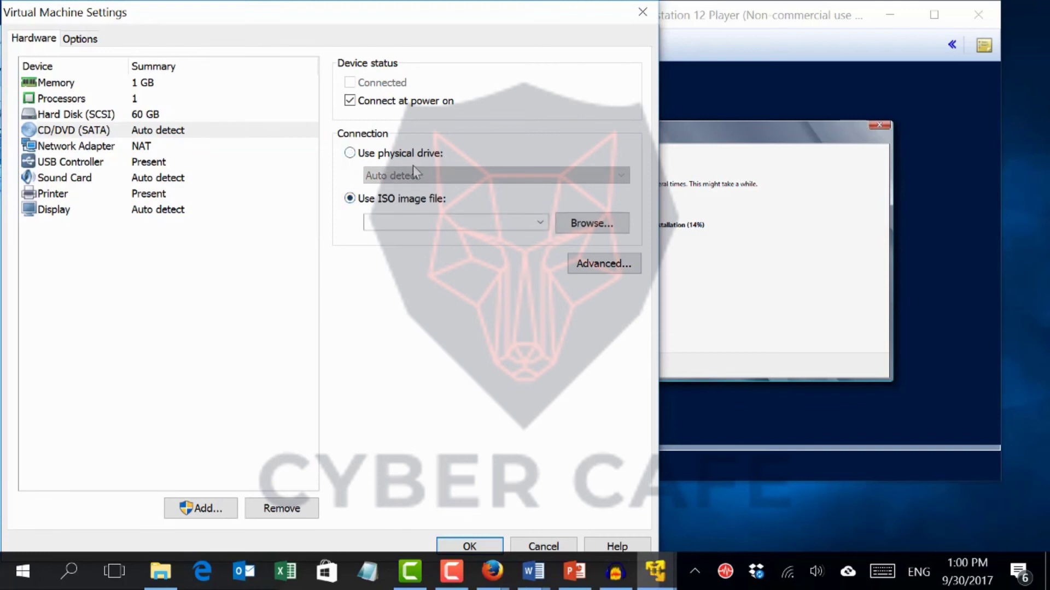
Step: Browse for the ISO image up to the PT VM and ISO folder
click(585, 231)
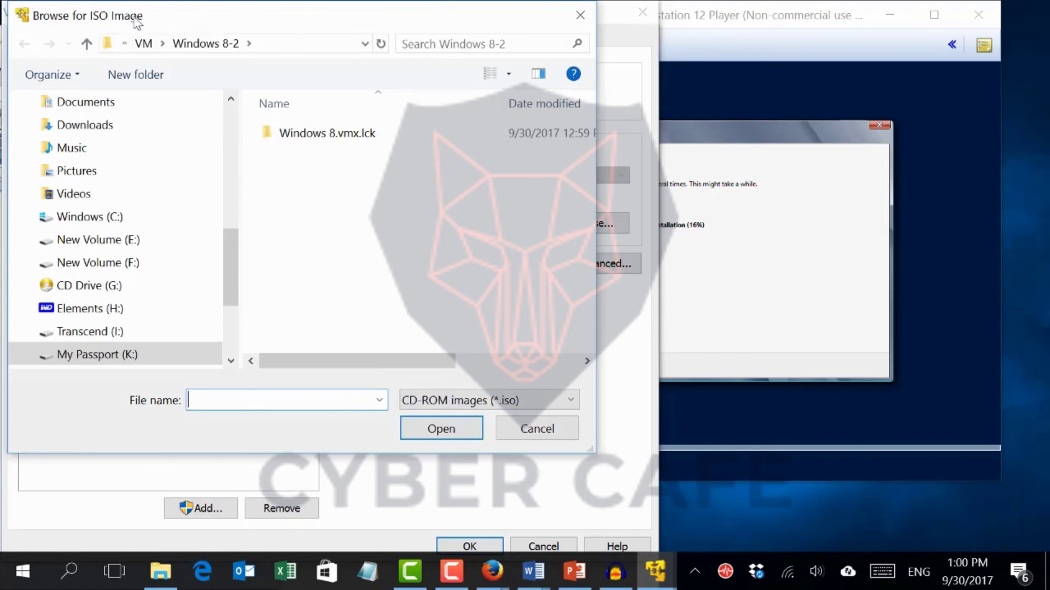
click(144, 45)
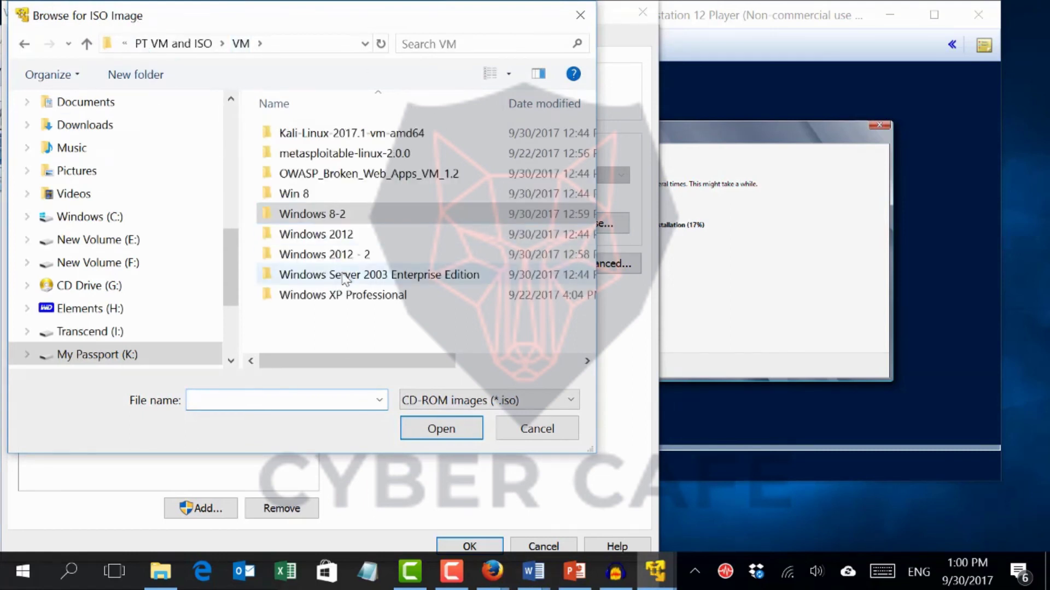
click(311, 222)
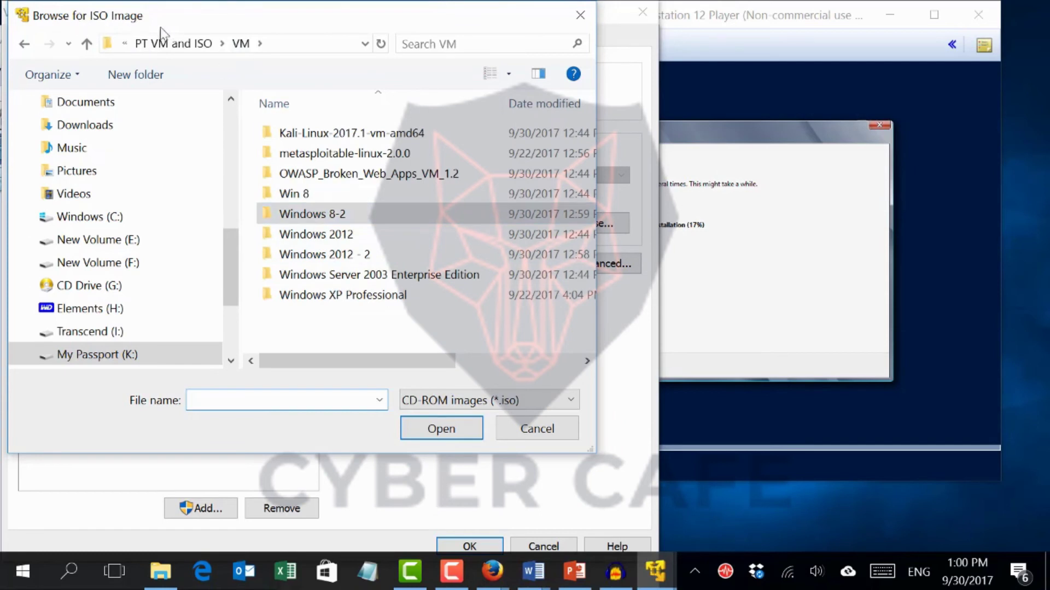
click(161, 44)
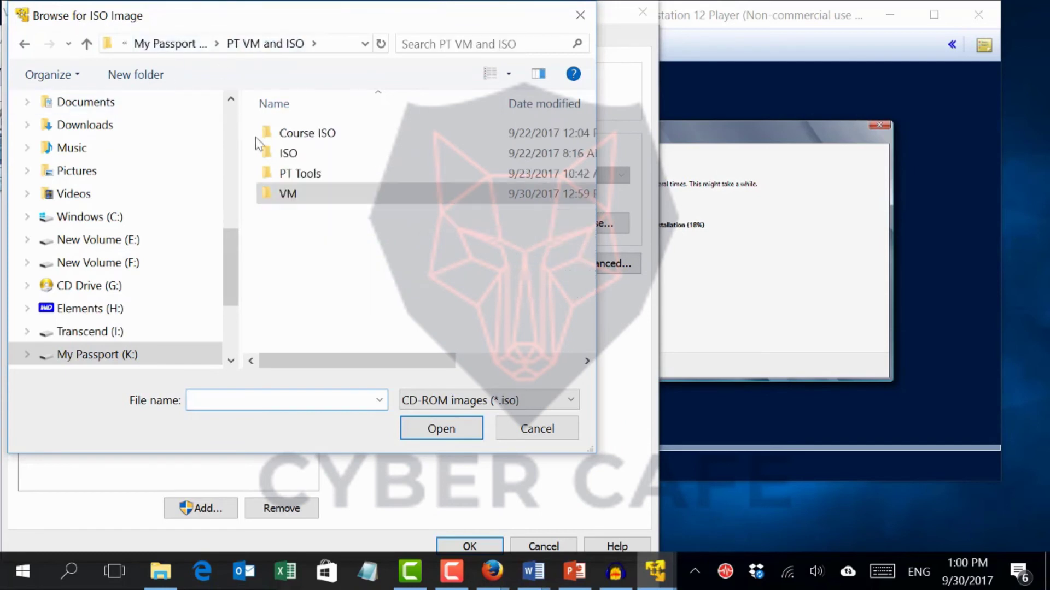
double_click(287, 153)
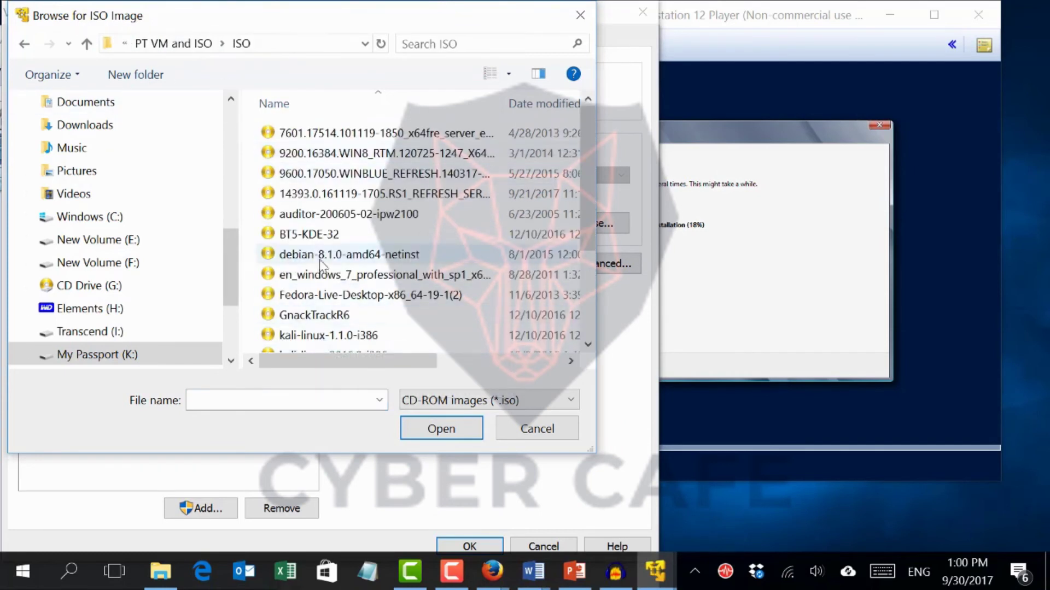
scroll(323, 331, down, 2)
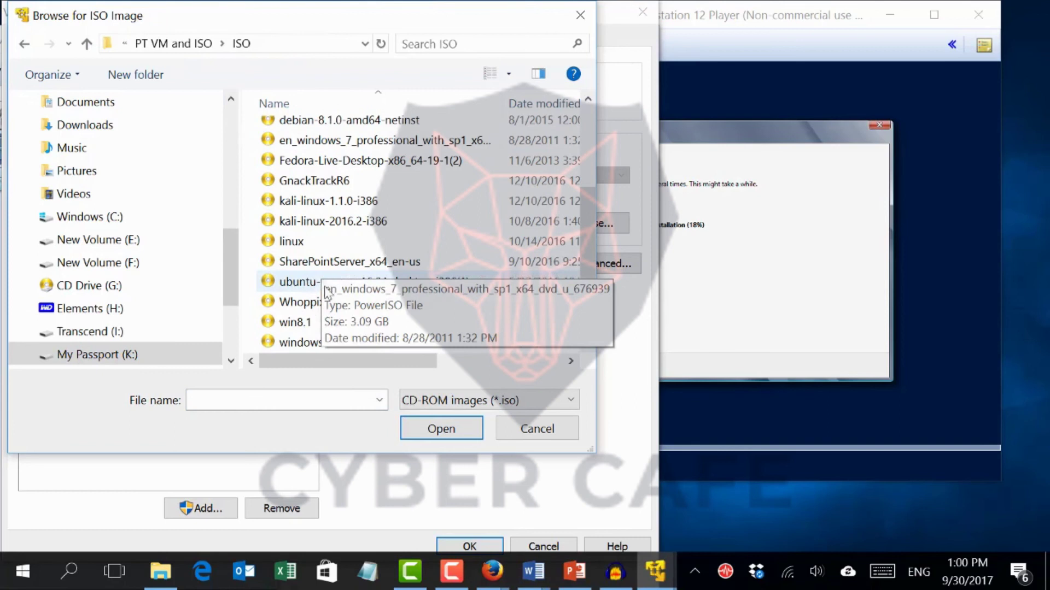
click(159, 44)
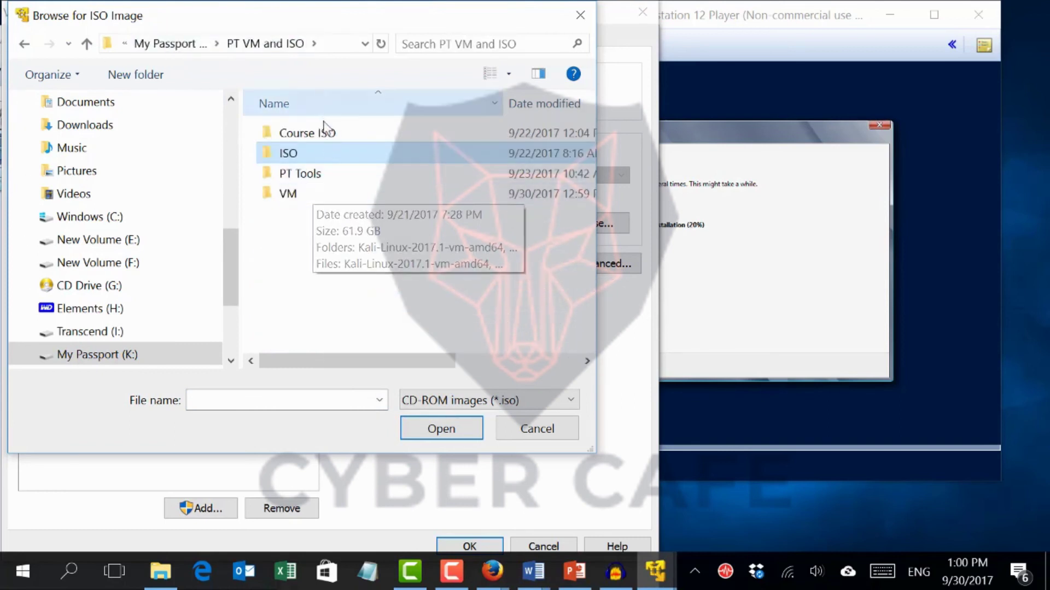
Step: Attach the win8.1 image from the Course ISO folder to the CD/DVD drive and save the virtual machine settings
double_click(307, 133)
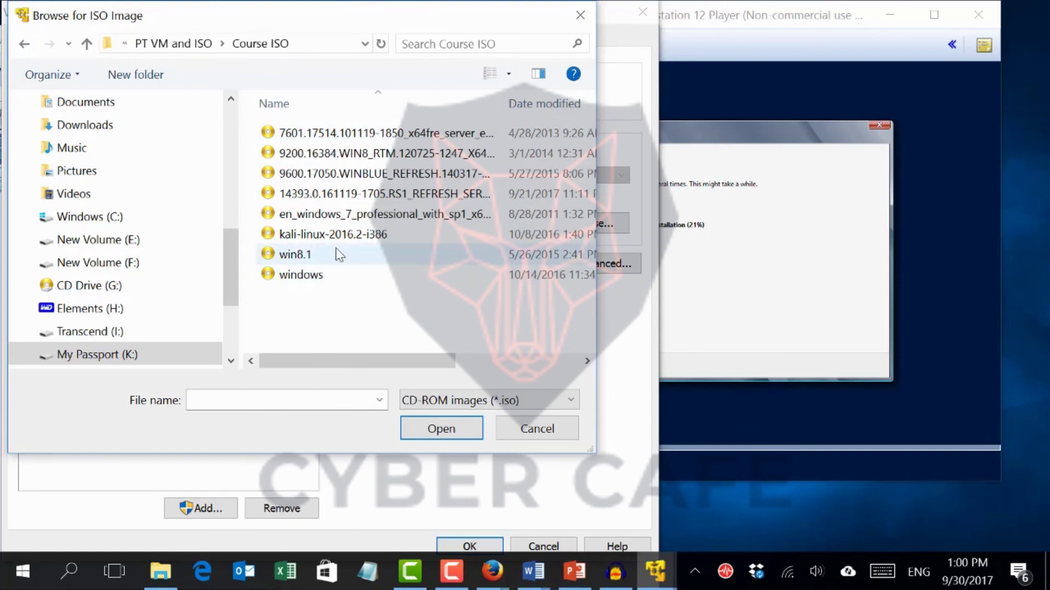
double_click(293, 255)
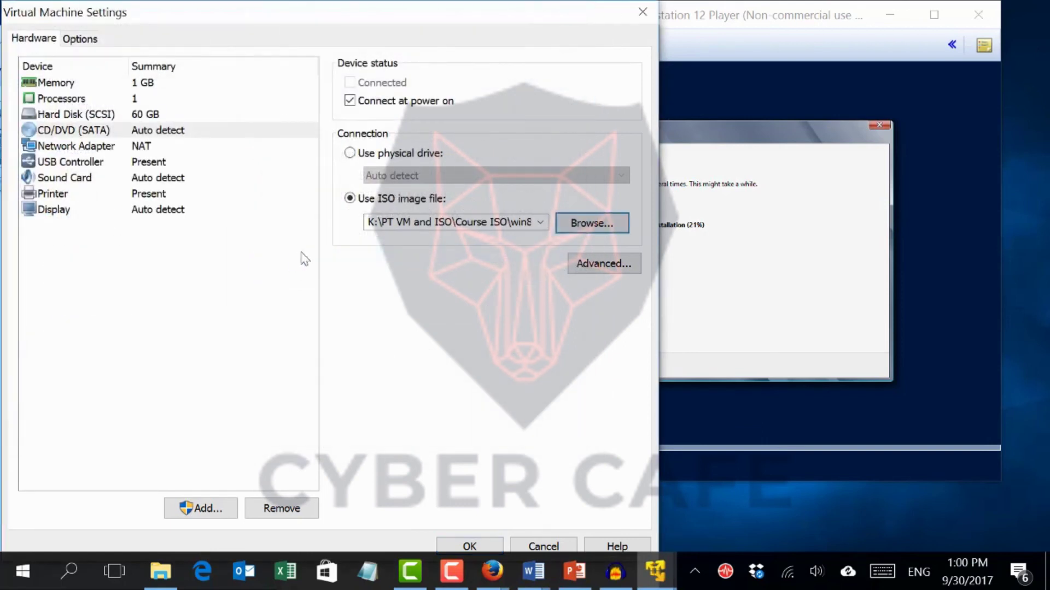
click(462, 546)
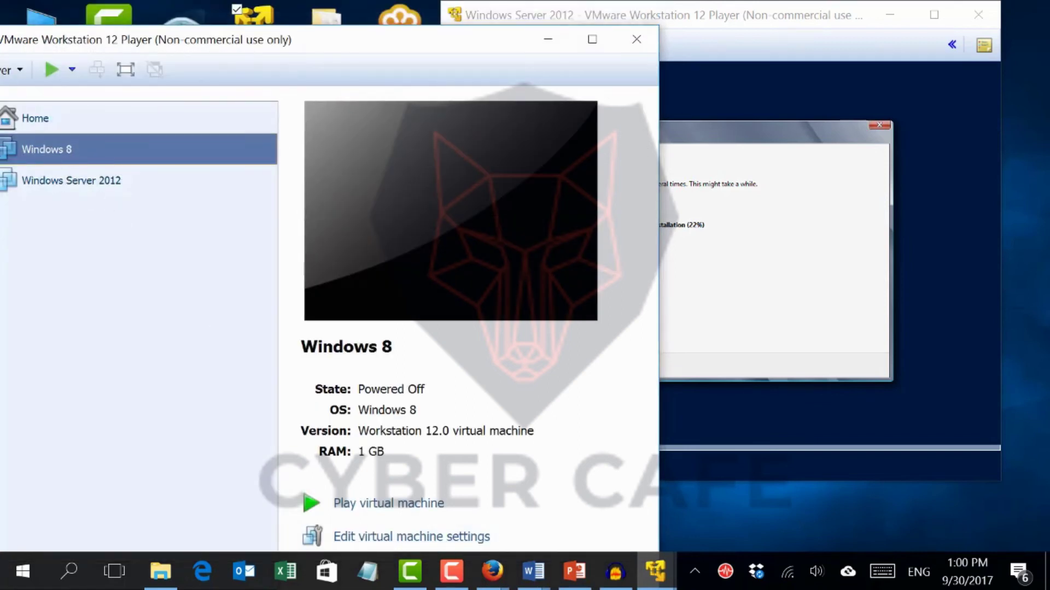
Step: Power on the Windows 8 virtual machine, then resize and place its window beside the Windows Server 2012 window
right_click(43, 153)
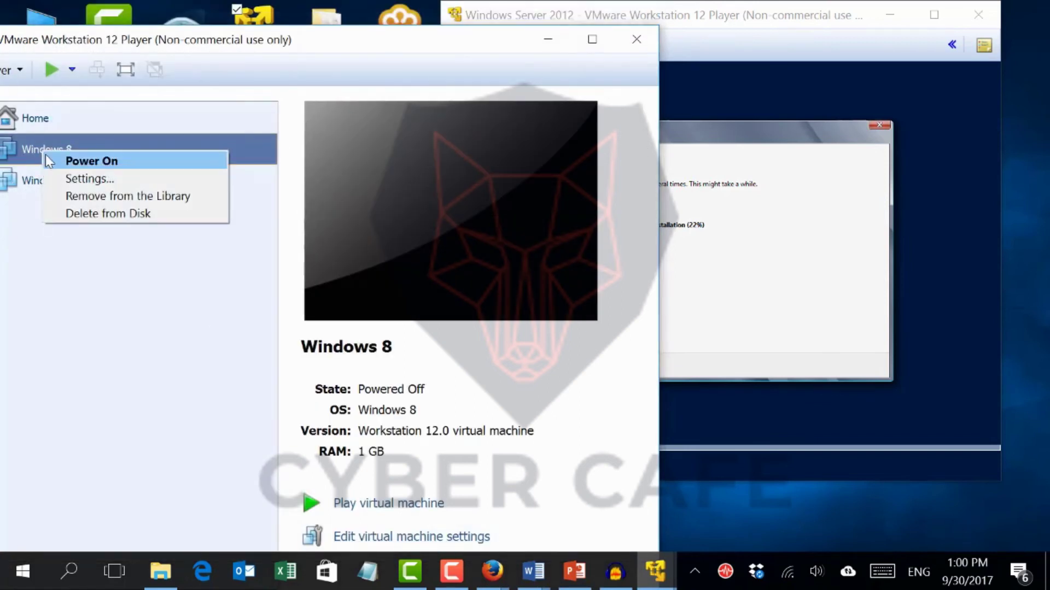
click(48, 160)
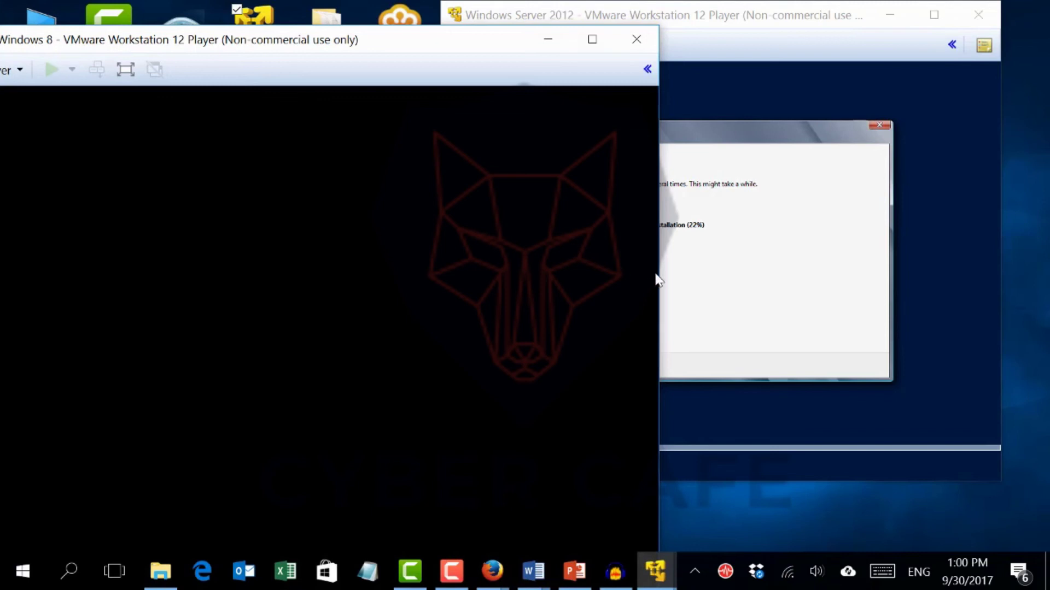
drag(663, 272, 321, 257)
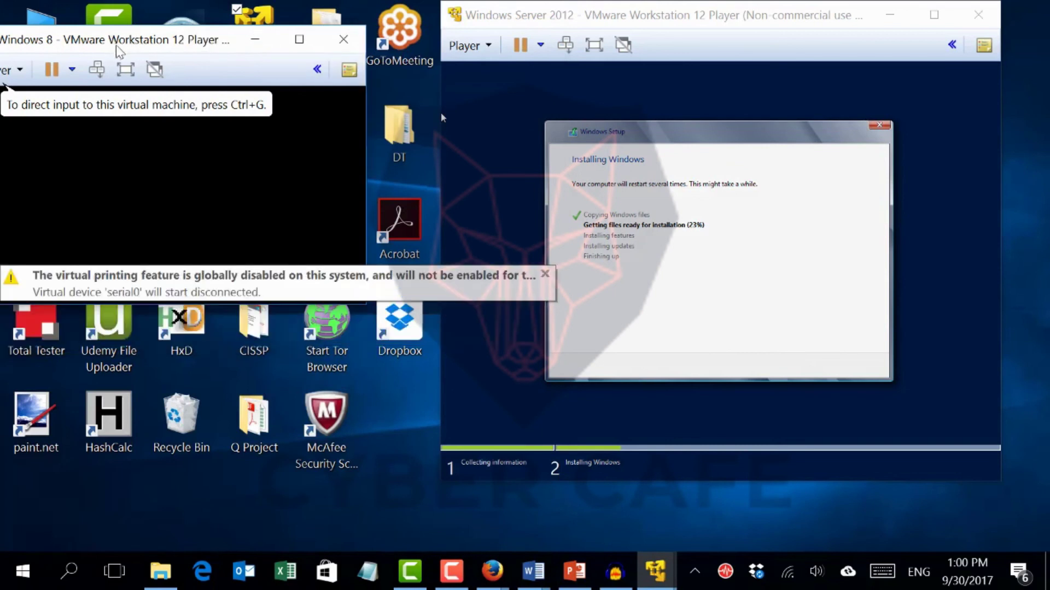
drag(149, 20, 161, 25)
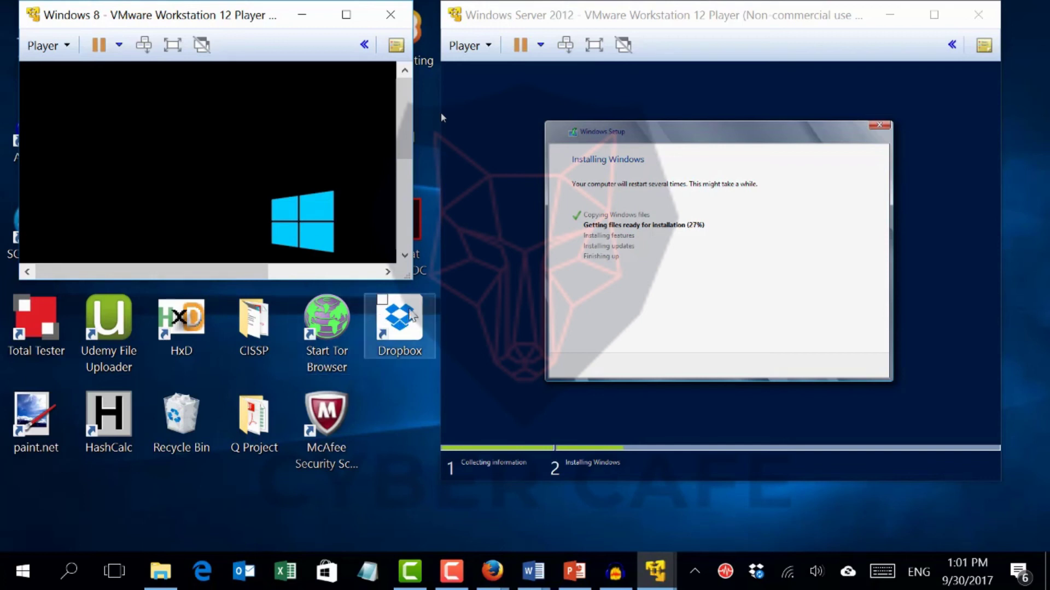
drag(406, 277, 457, 468)
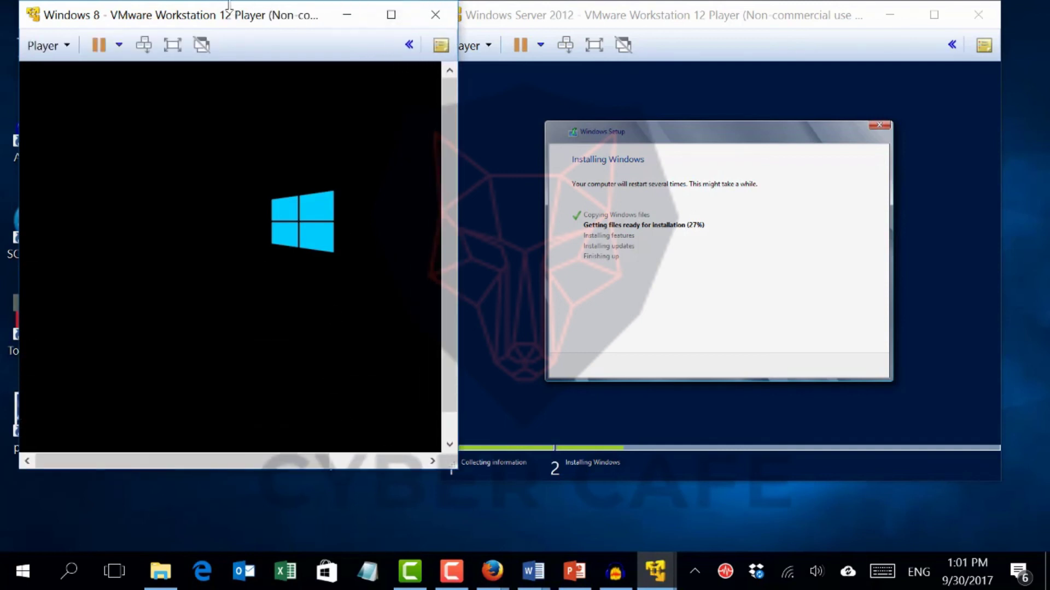
drag(232, 12, 222, 10)
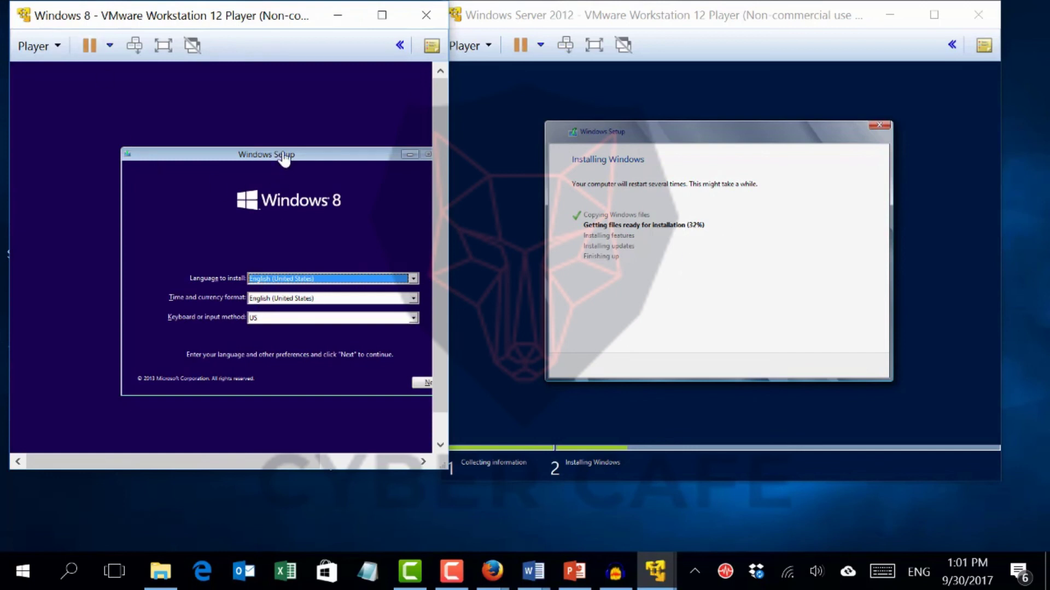
Step: Move the Windows 8 setup dialog fully into view and start the installation with English (United States) and US keyboard
click(251, 156)
drag(271, 156, 196, 154)
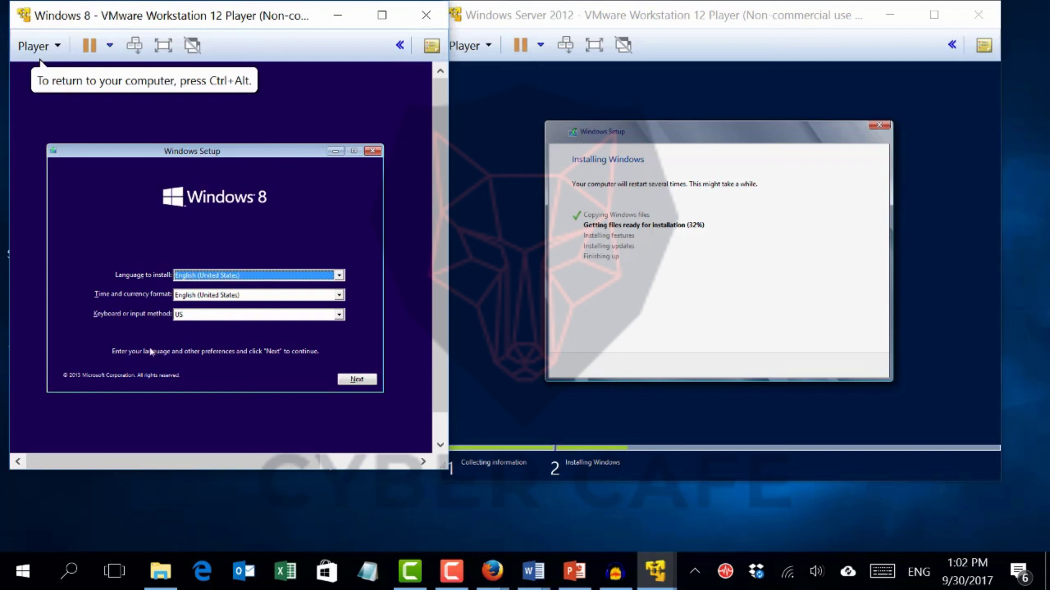
click(357, 380)
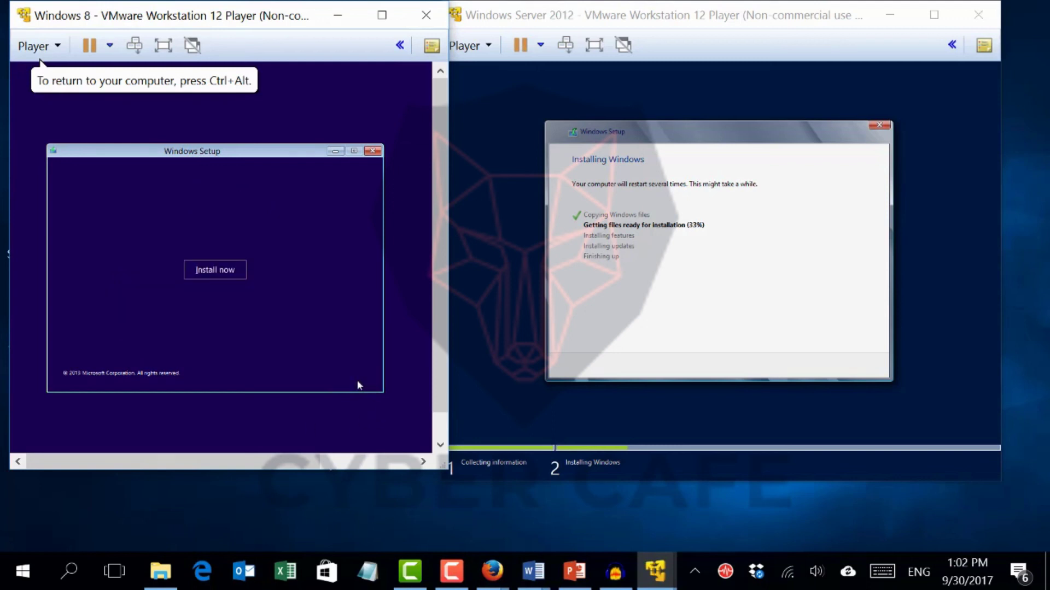
click(203, 268)
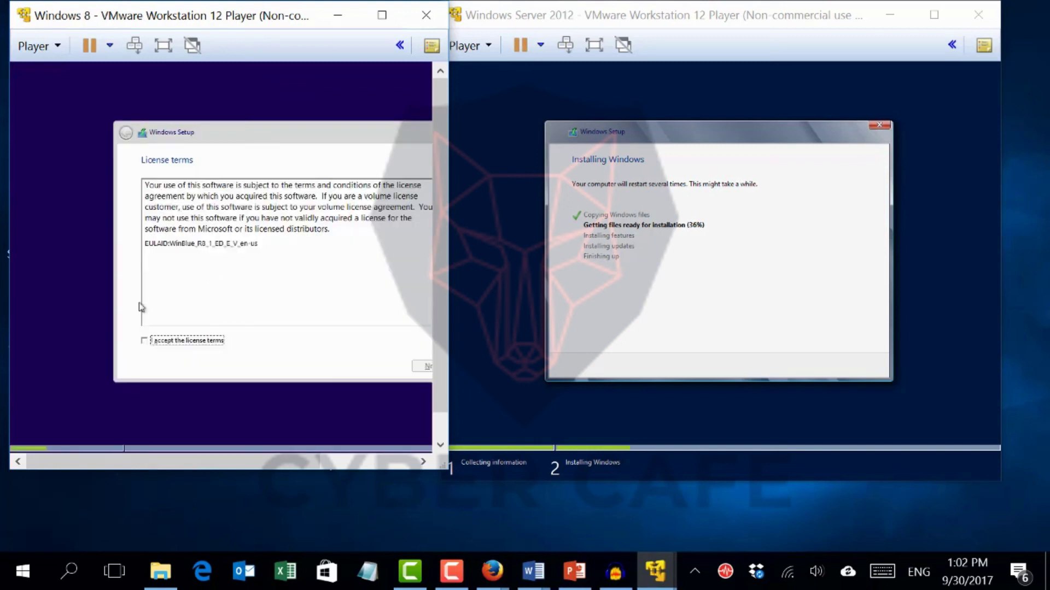
Step: Accept the Windows 8 license terms and start a custom installation on the Drive 0 unallocated space
click(163, 341)
click(423, 368)
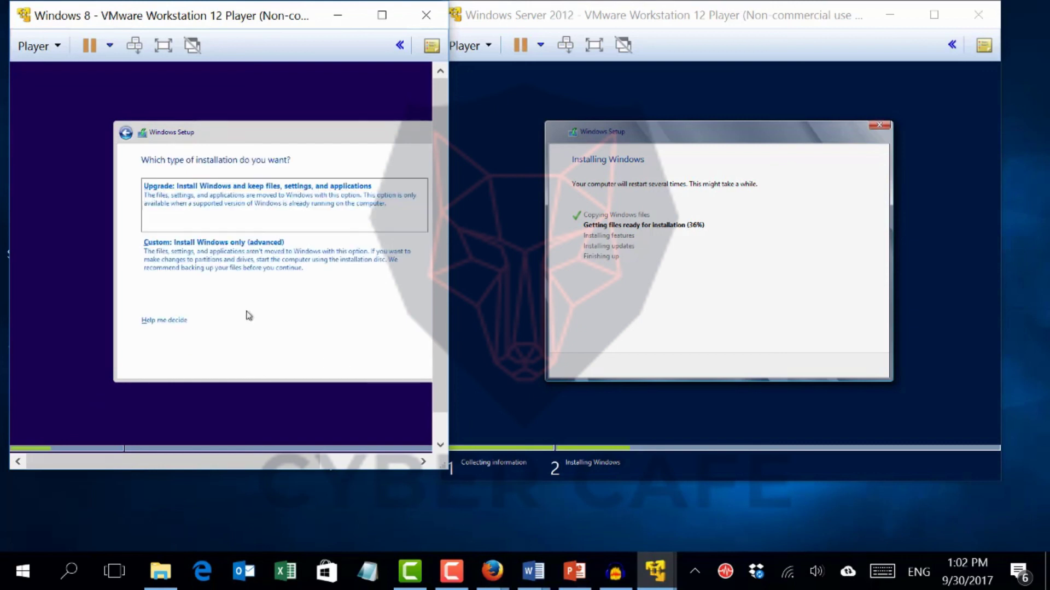
click(214, 251)
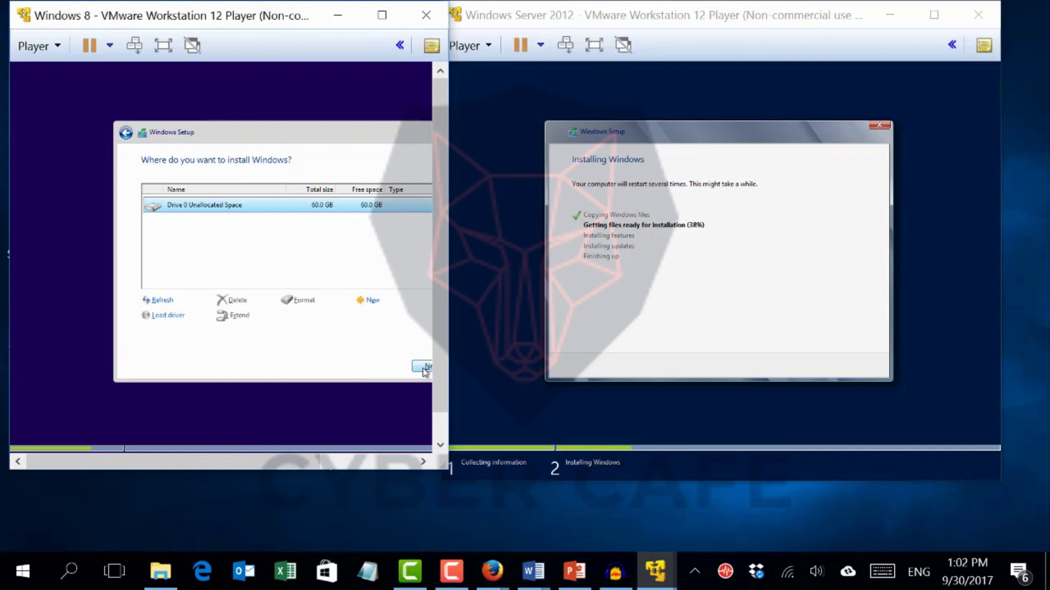
click(424, 369)
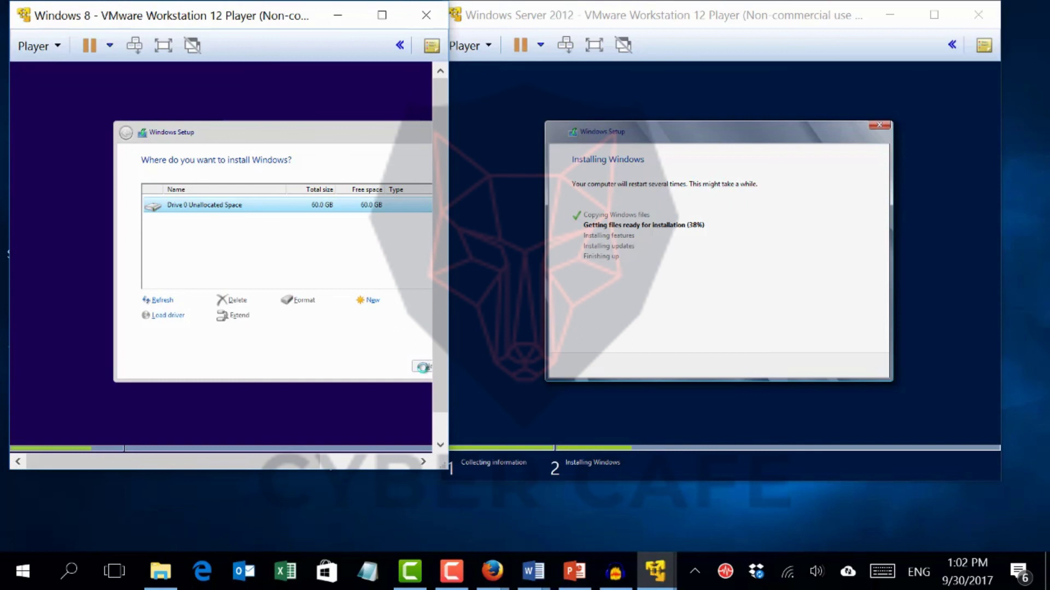